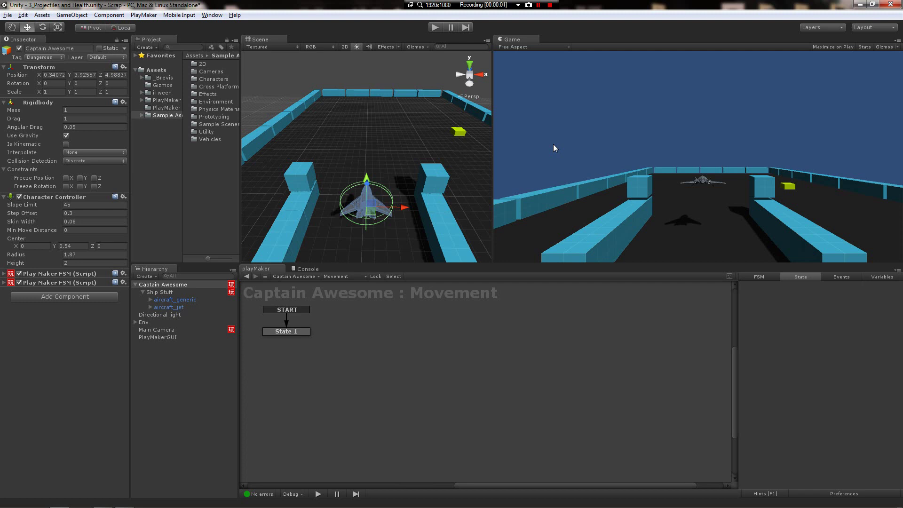
Create a new sphere game object in the scene.
{"action": "left_click_drag", "start_coordinate": [367, 156], "coordinate": [391, 177], "text": "alt"}
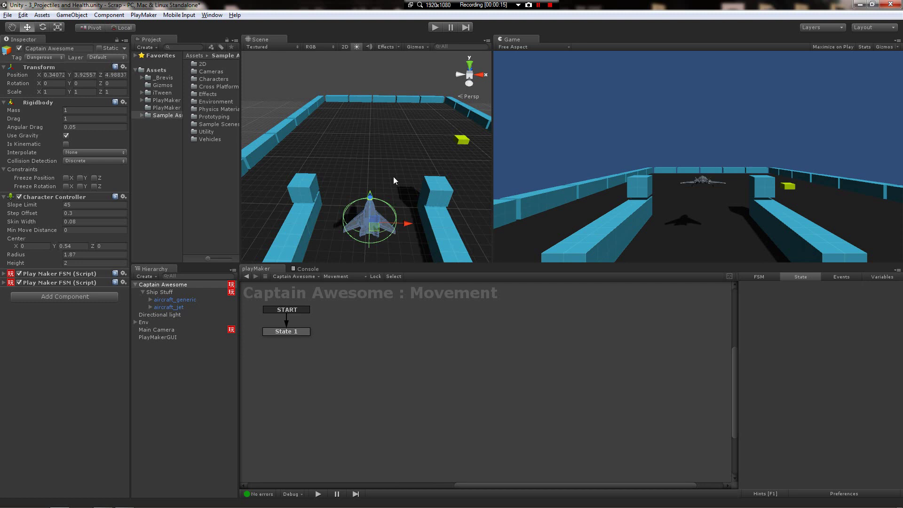
{"action": "left_click_drag", "start_coordinate": [394, 178], "coordinate": [404, 197], "text": "alt"}
{"action": "left_click", "coordinate": [71, 14]}
{"action": "mouse_move", "coordinate": [74, 36]}
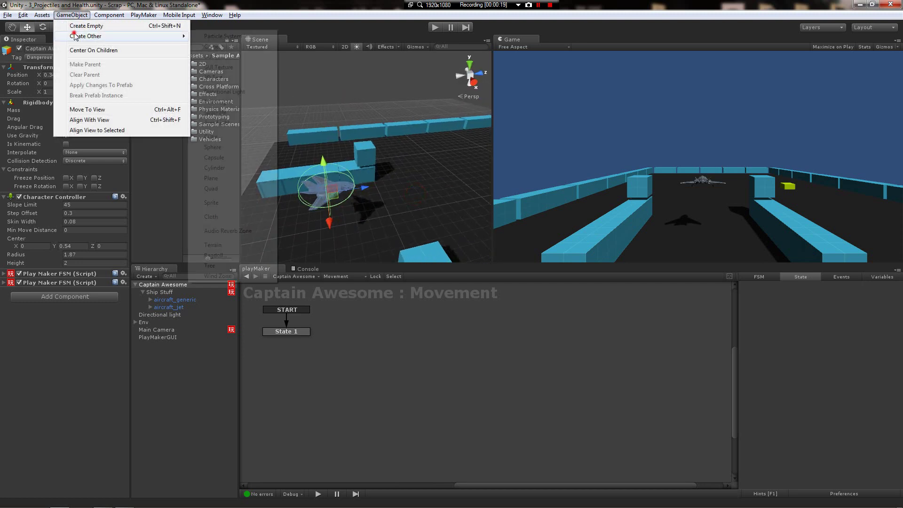
{"action": "left_click", "coordinate": [214, 147]}
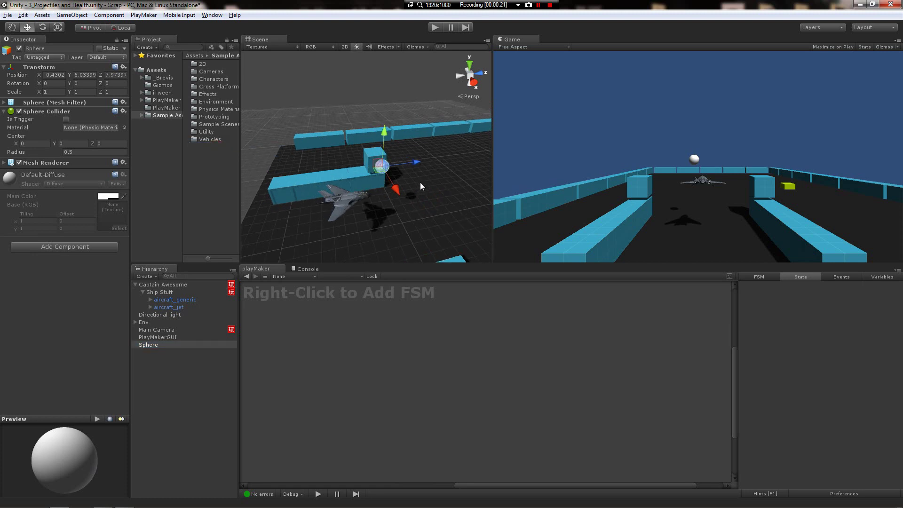
Scale the sphere into an elongated missile shape of about 0.18 × 0.18 × 0.78.
{"action": "scroll", "coordinate": [403, 182], "scroll_direction": "up", "scroll_amount": 3}
{"action": "key", "text": "r"}
{"action": "left_click_drag", "start_coordinate": [397, 175], "coordinate": [398, 215]}
{"action": "left_click_drag", "start_coordinate": [436, 173], "coordinate": [514, 162]}
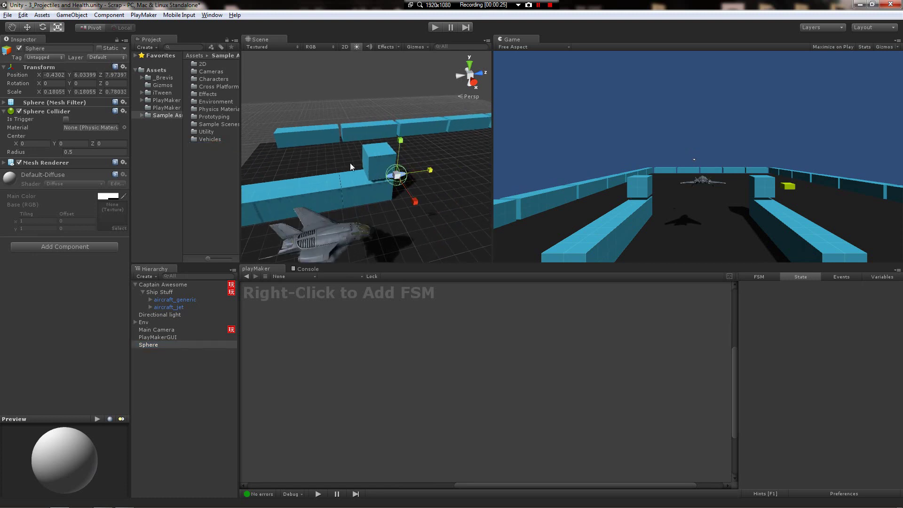
Move the sphere just ahead of the aircraft's nose, at about X 0.16, Y 4.19, Z 8.51.
{"action": "left_click_drag", "start_coordinate": [350, 163], "coordinate": [385, 133], "text": "alt"}
{"action": "key", "text": "w"}
{"action": "left_click_drag", "start_coordinate": [385, 133], "coordinate": [380, 162], "text": "alt"}
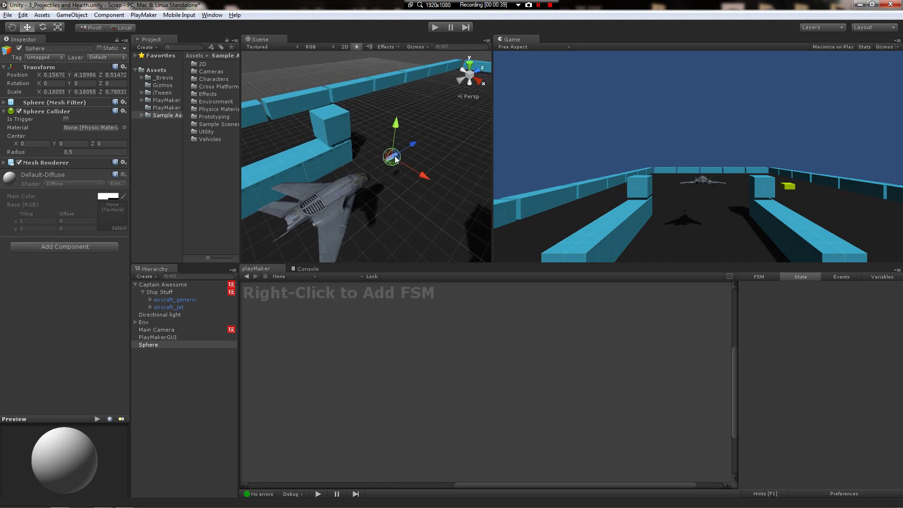
{"action": "middle_click_drag", "start_coordinate": [398, 157], "coordinate": [385, 170]}
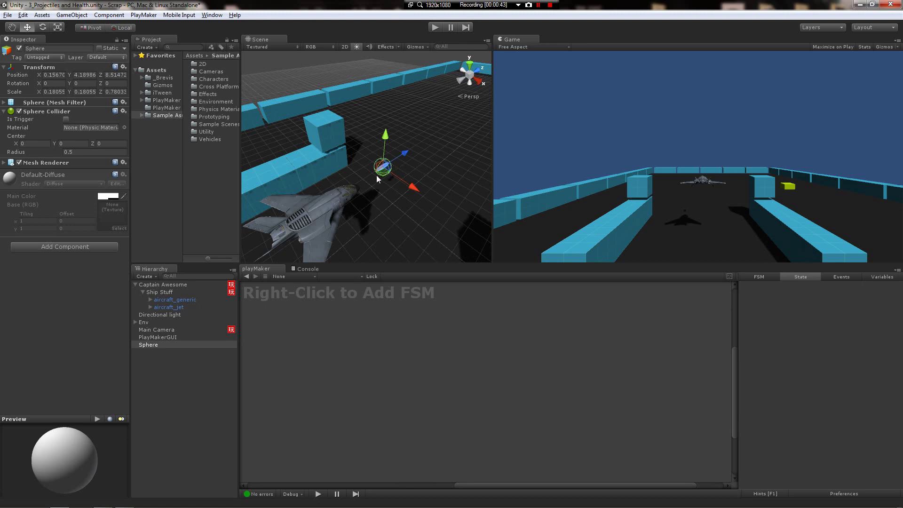
Add an FSM to the sphere and put an Add Force action in its State 1.
{"action": "right_click", "coordinate": [295, 326]}
{"action": "left_click", "coordinate": [313, 329]}
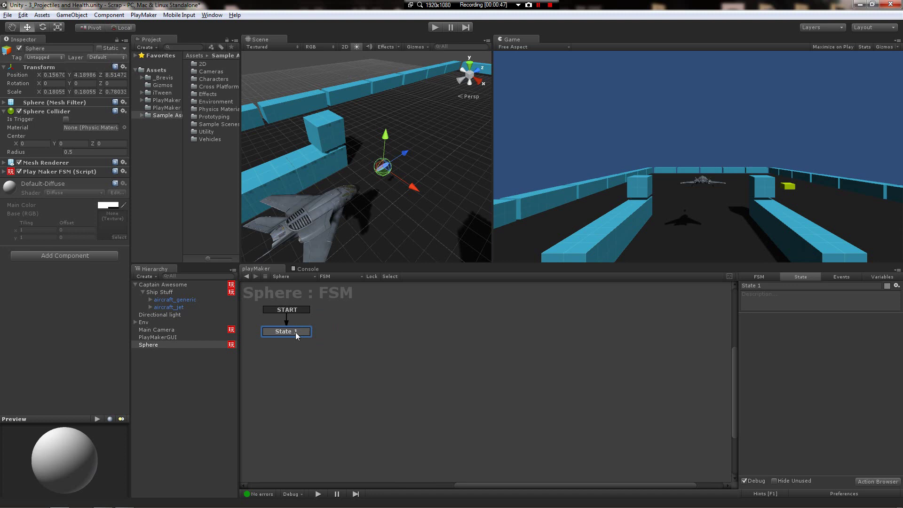
{"action": "double_click", "coordinate": [764, 337]}
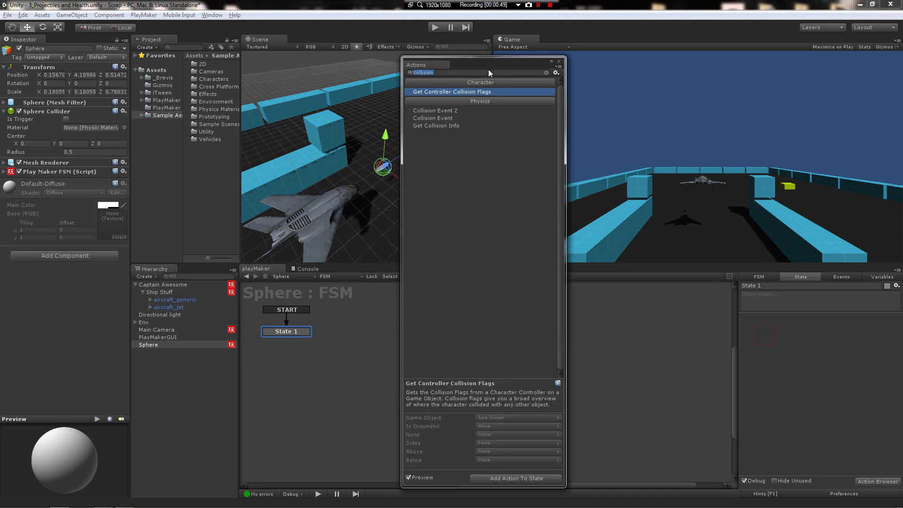
{"action": "type", "text": "add force"}
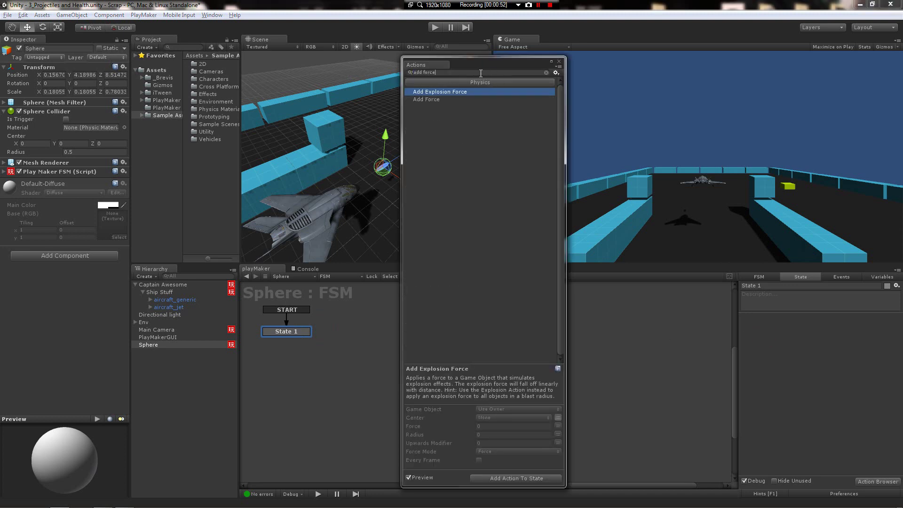
{"action": "key", "text": "Down"}
{"action": "key", "text": "Return"}
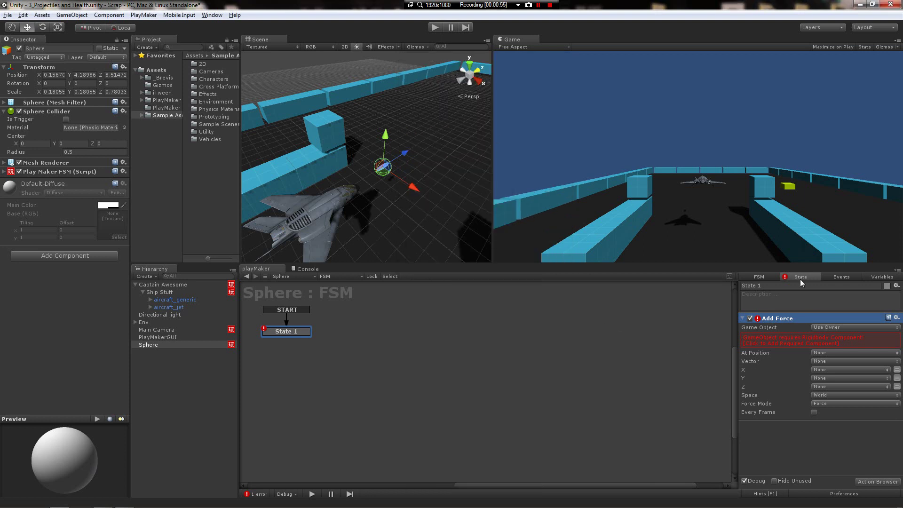
Add the required Rigidbody component to the sphere and turn off its gravity.
{"action": "left_click", "coordinate": [804, 338]}
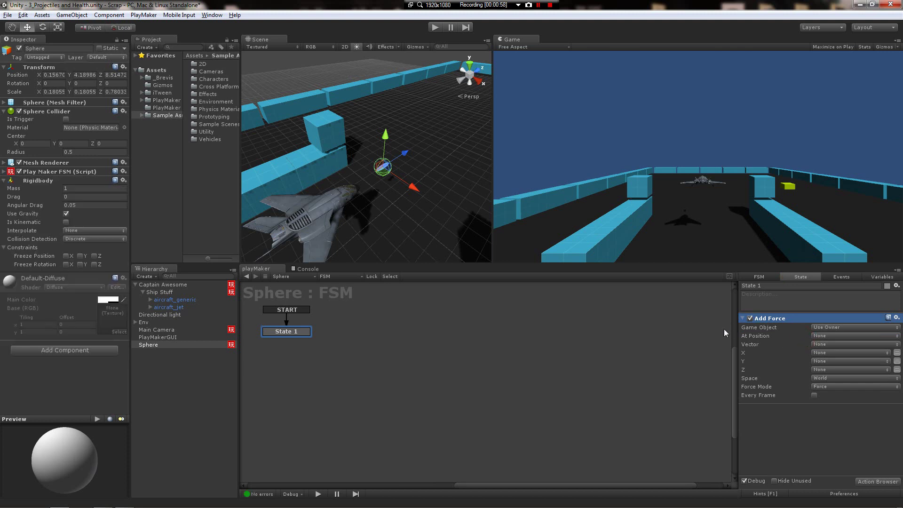
{"action": "left_click", "coordinate": [66, 214]}
Configure the Add Force action with Z force 5, Self space, Impulse force mode and Every Frame enabled.
{"action": "left_click", "coordinate": [897, 370]}
{"action": "left_click", "coordinate": [823, 369]}
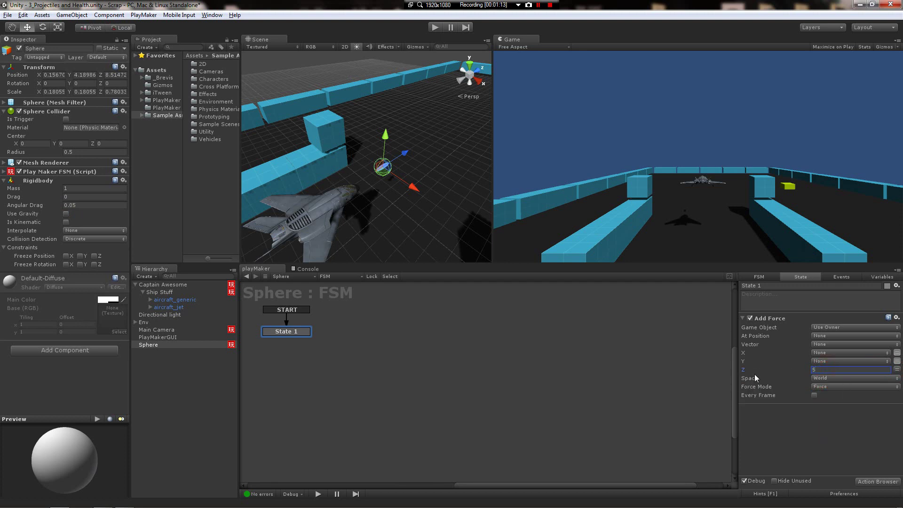
{"action": "left_click", "coordinate": [817, 377]}
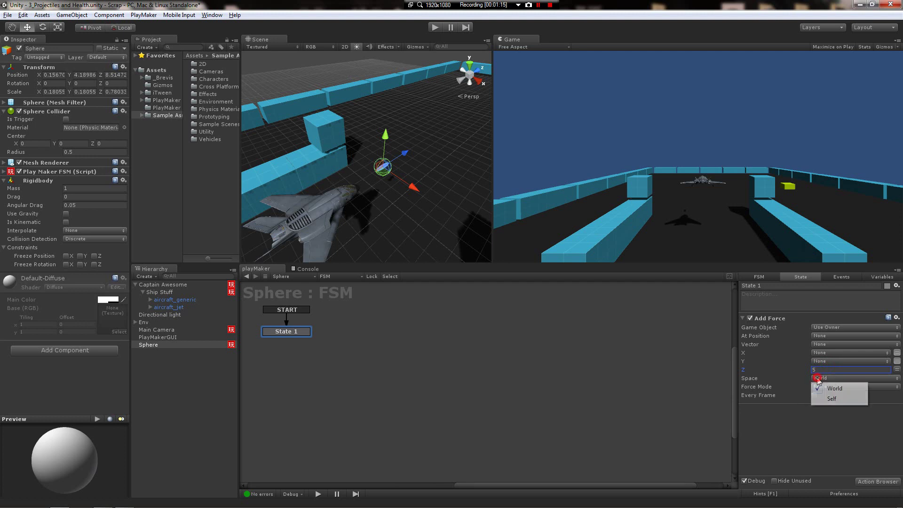
{"action": "left_click", "coordinate": [832, 399]}
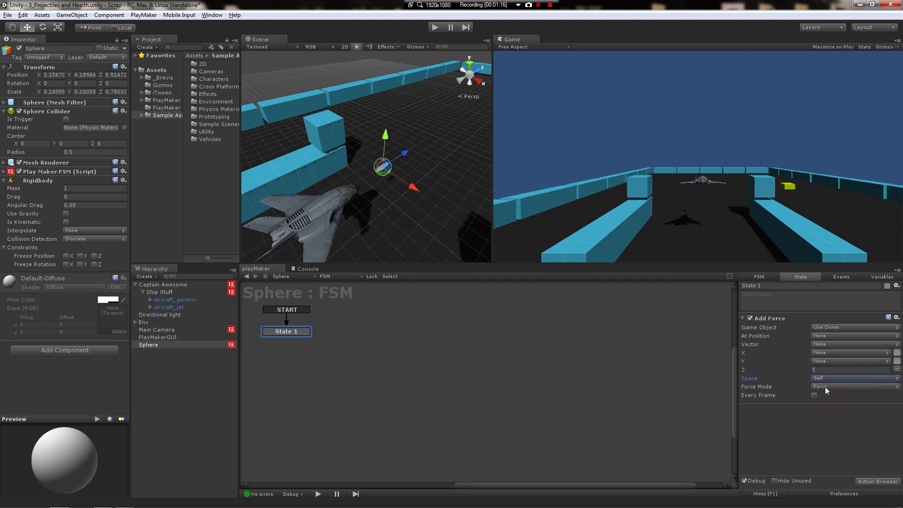
{"action": "left_click", "coordinate": [826, 386]}
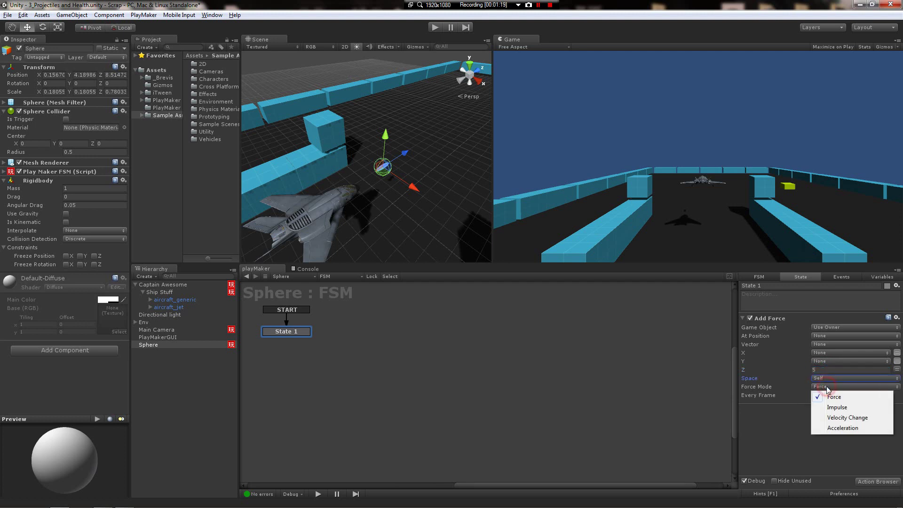
{"action": "left_click", "coordinate": [832, 410]}
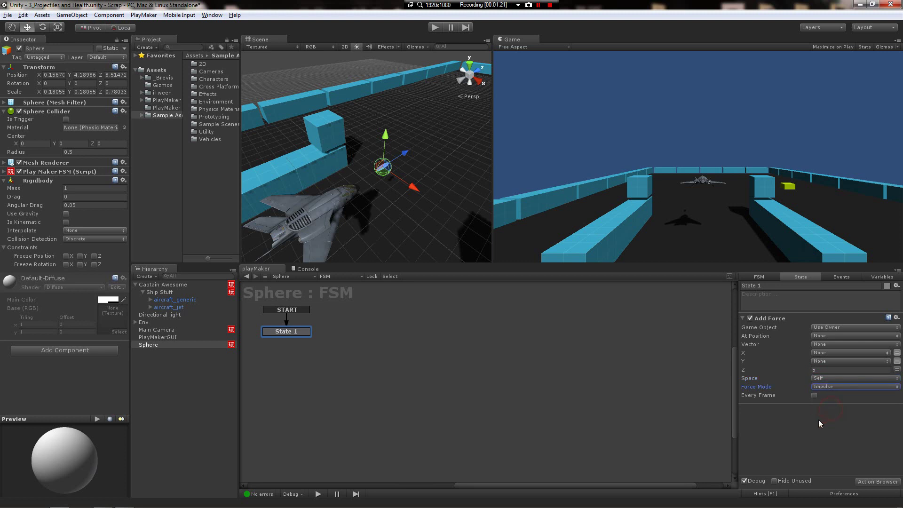
{"action": "left_click", "coordinate": [814, 395]}
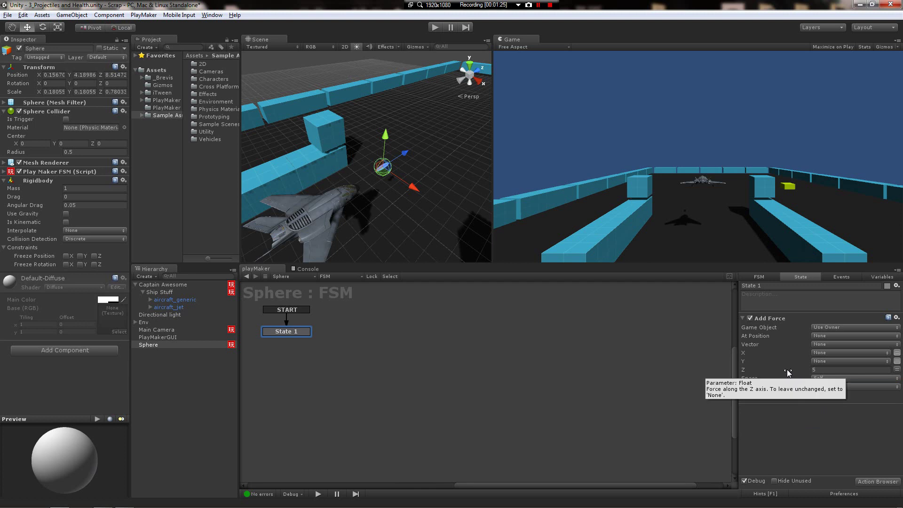
{"action": "left_click", "coordinate": [802, 369]}
{"action": "left_click", "coordinate": [802, 421]}
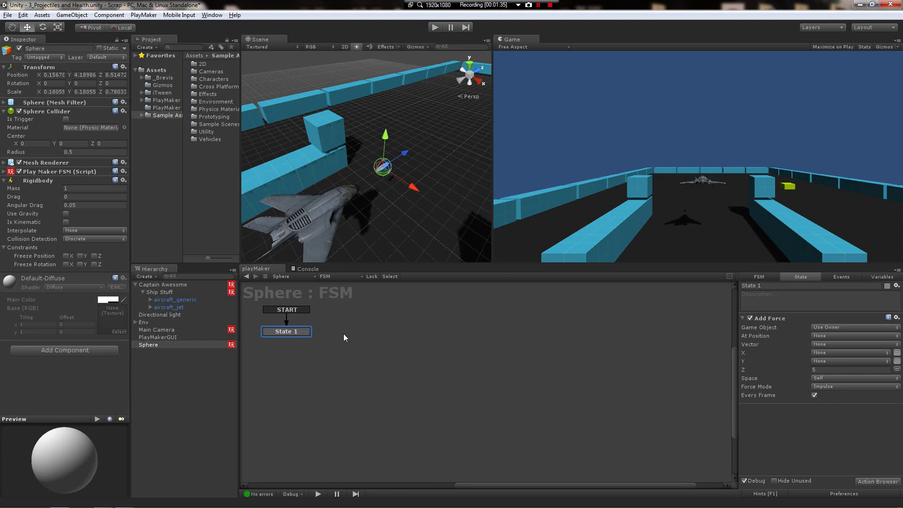
Rename the sphere to MegaMissile.
{"action": "left_click", "coordinate": [149, 345]}
{"action": "type", "text": "MegaMissile"}
{"action": "key", "text": "Return"}
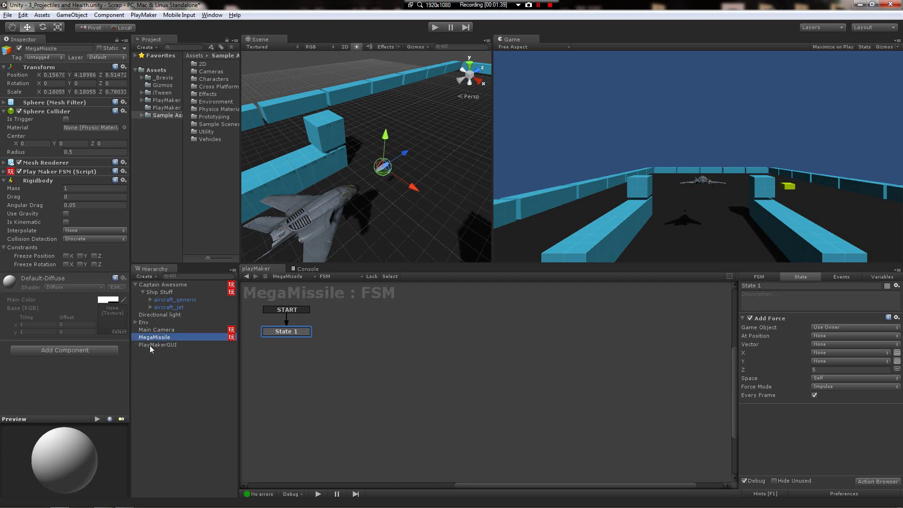
Make MegaMissile a prefab in the open project assets folder and delete its instance from the scene.
{"action": "left_click_drag", "start_coordinate": [147, 337], "coordinate": [229, 169]}
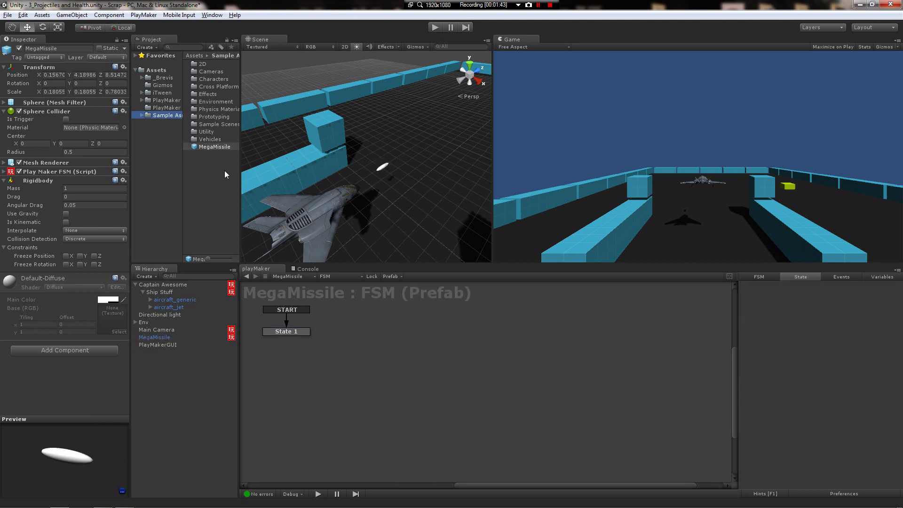
{"action": "left_click", "coordinate": [170, 337]}
{"action": "key", "text": "Delete"}
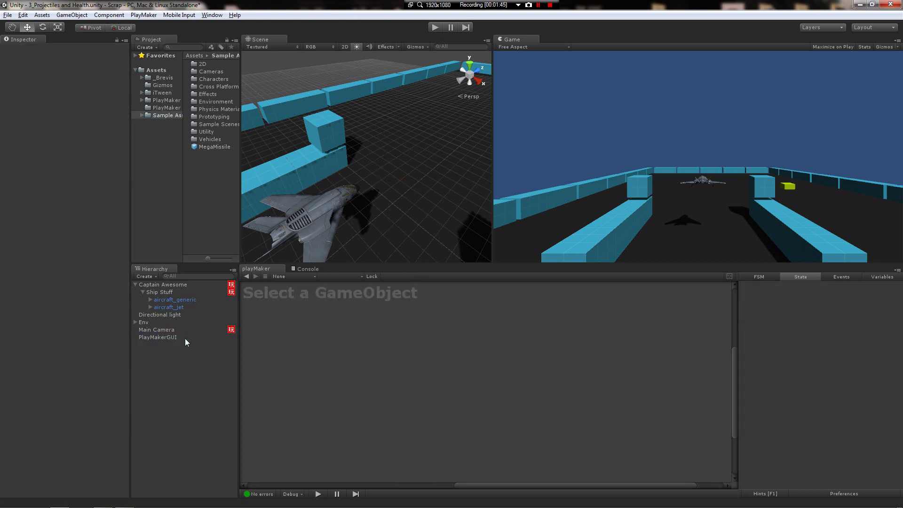
Add another FSM to Captain Awesome and name it Combat.
{"action": "left_click", "coordinate": [153, 285]}
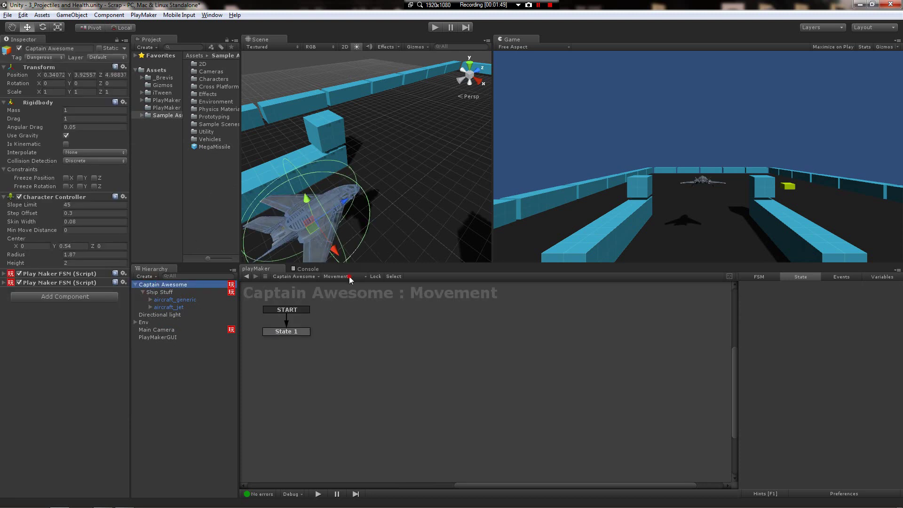
{"action": "left_click", "coordinate": [349, 276]}
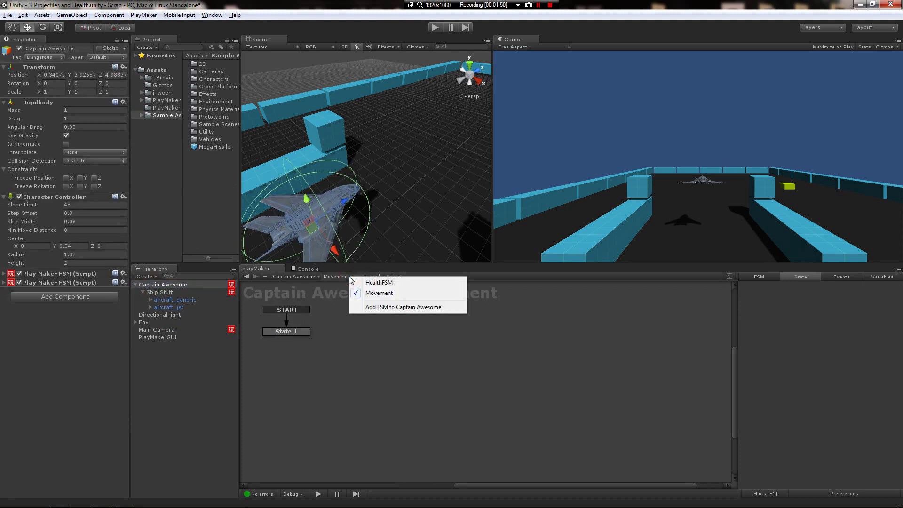
{"action": "left_click", "coordinate": [367, 310]}
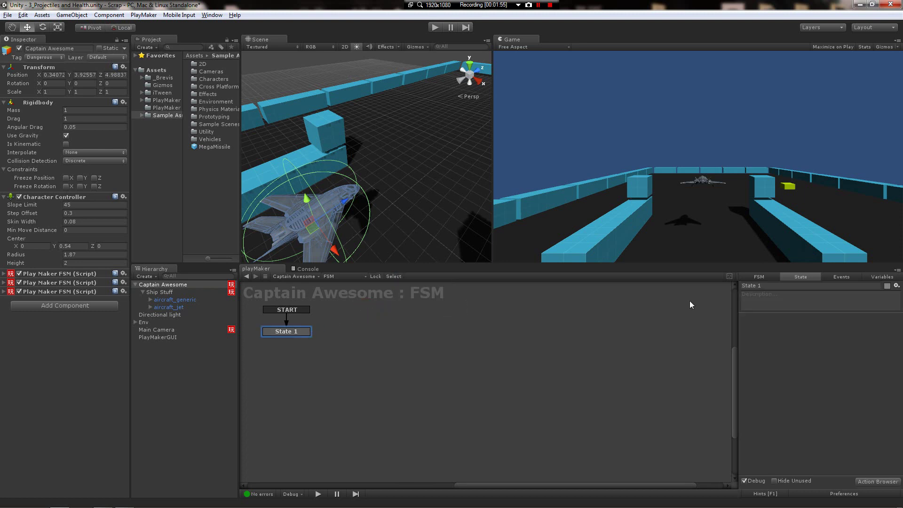
{"action": "left_click", "coordinate": [758, 277]}
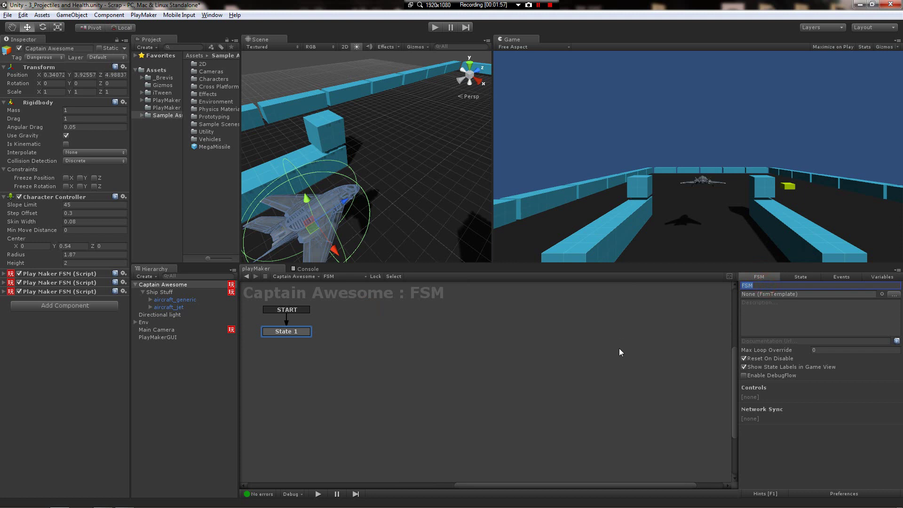
{"action": "type", "text": "Combat"}
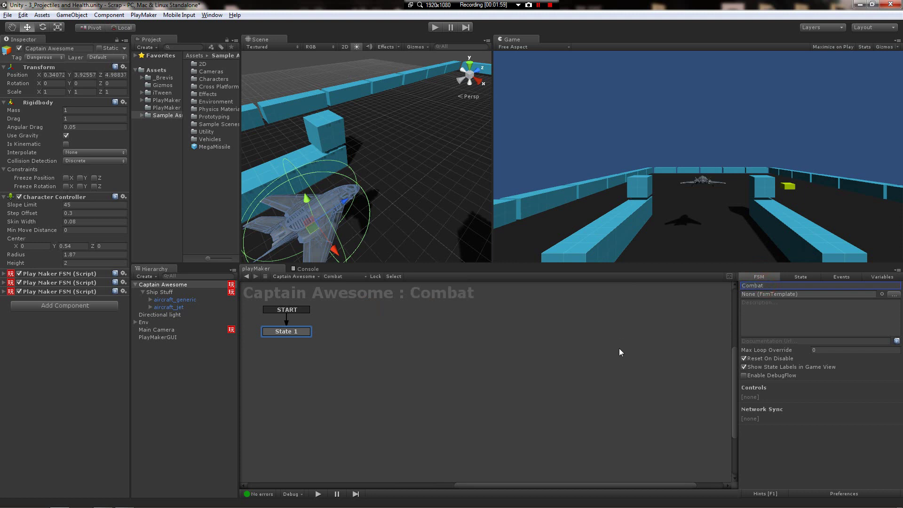
Add a Get Mouse Button Down action to State 1 of the Combat FSM.
{"action": "left_click", "coordinate": [800, 276]}
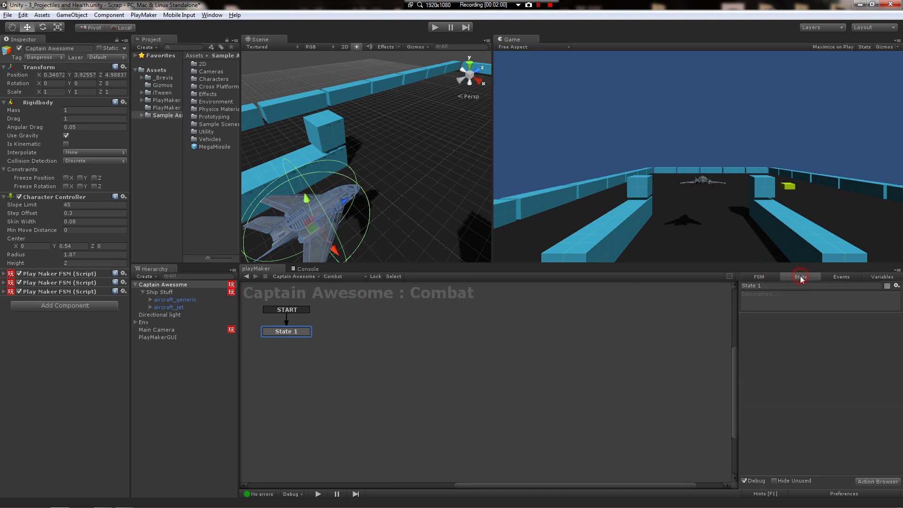
{"action": "right_click", "coordinate": [770, 338]}
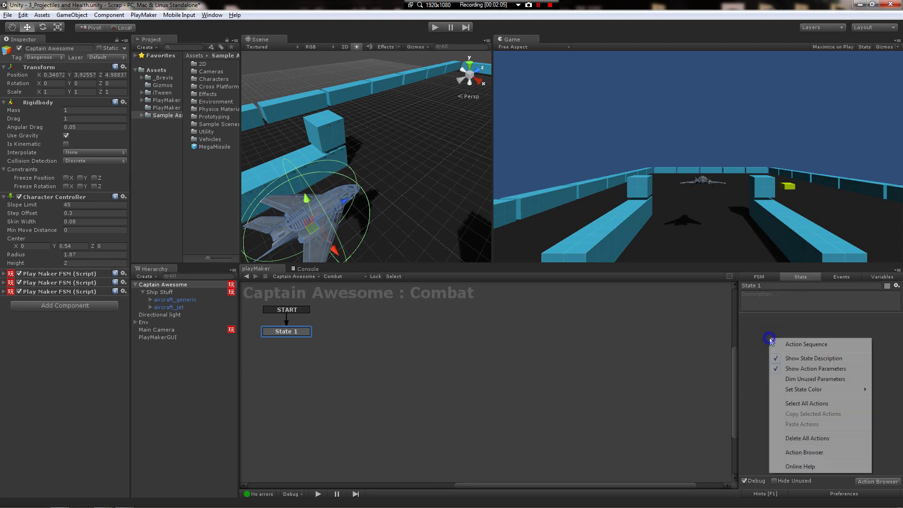
{"action": "left_click", "coordinate": [781, 345]}
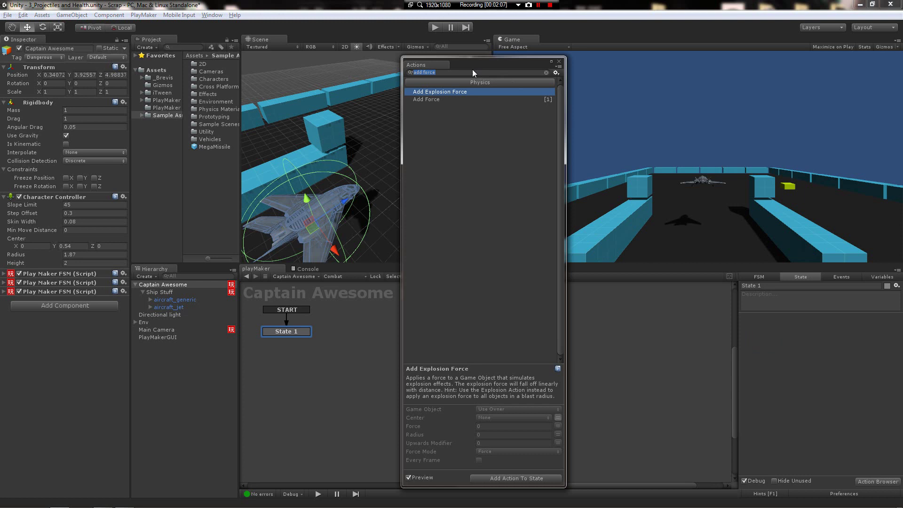
{"action": "left_click_drag", "start_coordinate": [472, 69], "coordinate": [471, 70]}
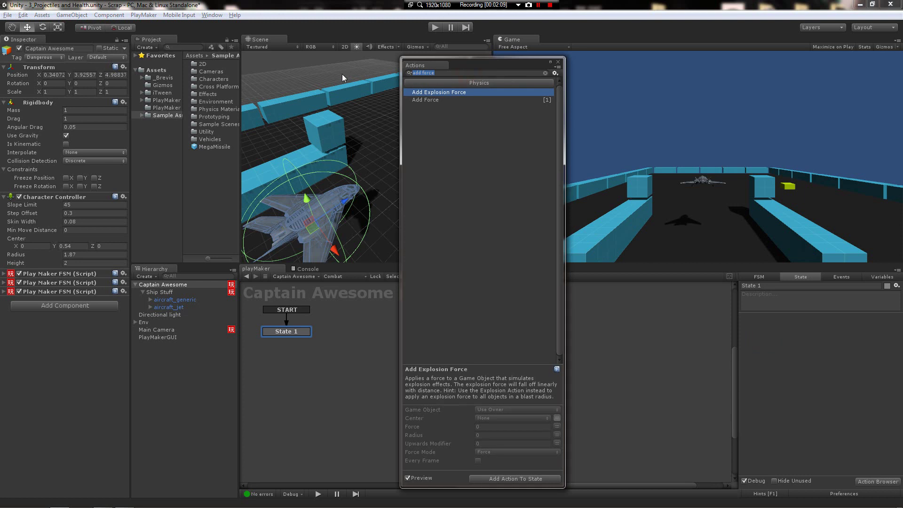
{"action": "type", "text": "get m"}
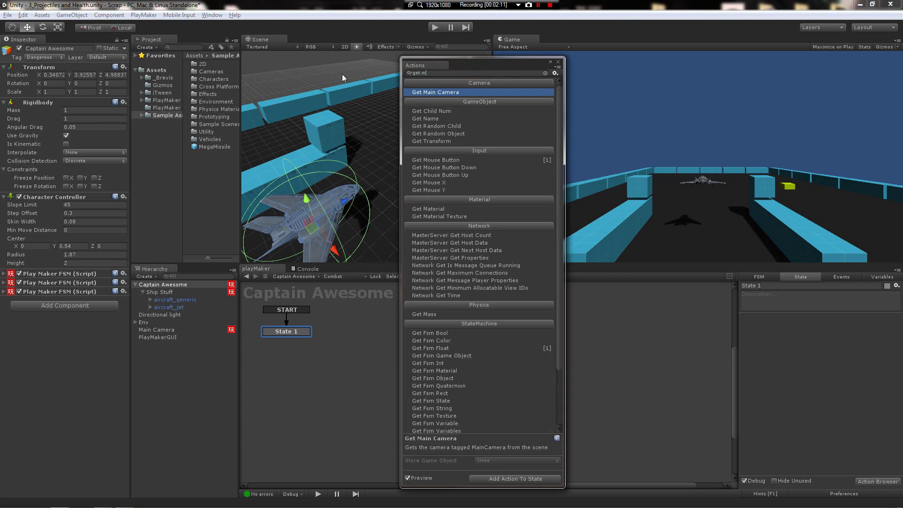
{"action": "type", "text": "ouse button"}
{"action": "key", "text": "Down"}
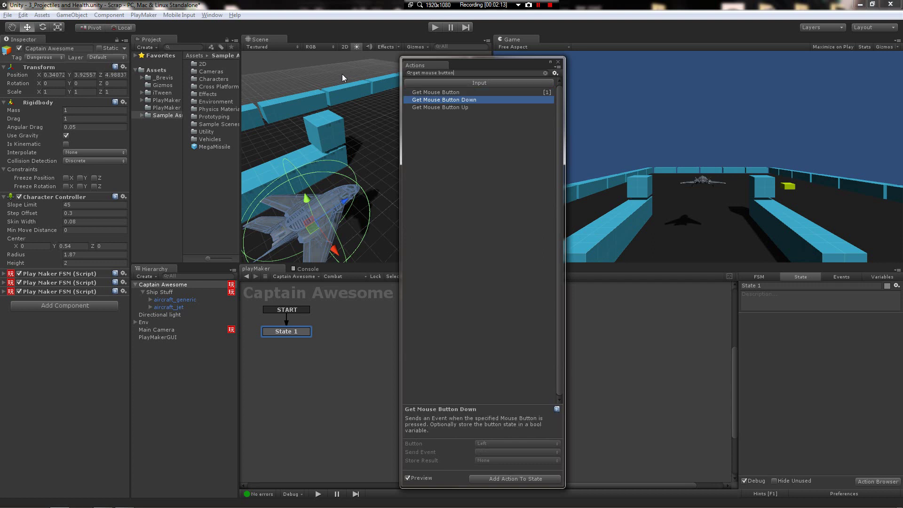
{"action": "key", "text": "Return"}
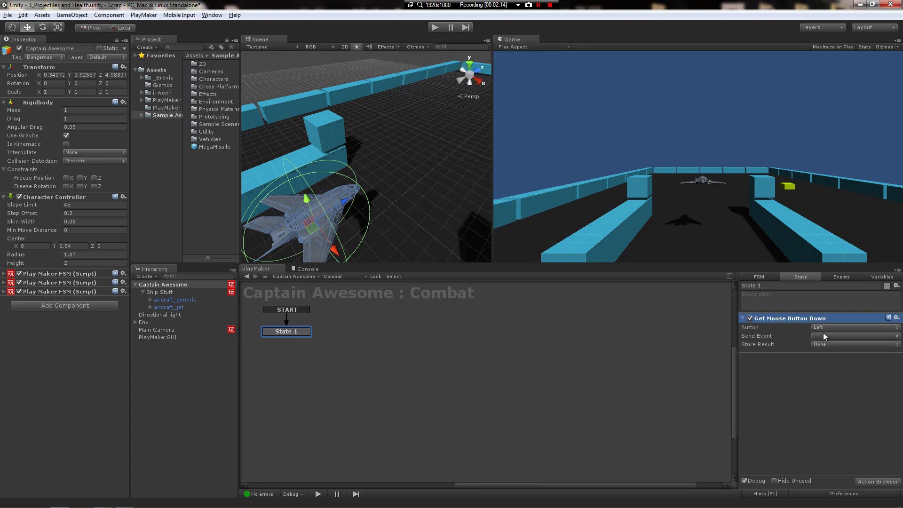
Add a custom event named Fire Ze Missiles to the Combat FSM.
{"action": "left_click", "coordinate": [823, 335]}
{"action": "left_click", "coordinate": [838, 278]}
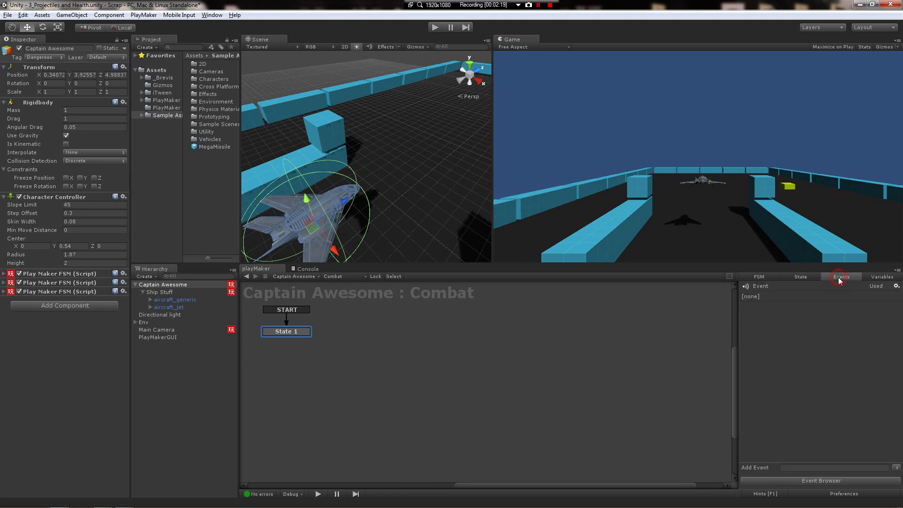
{"action": "left_click", "coordinate": [789, 467]}
{"action": "type", "text": "Fire Ze Missiles"}
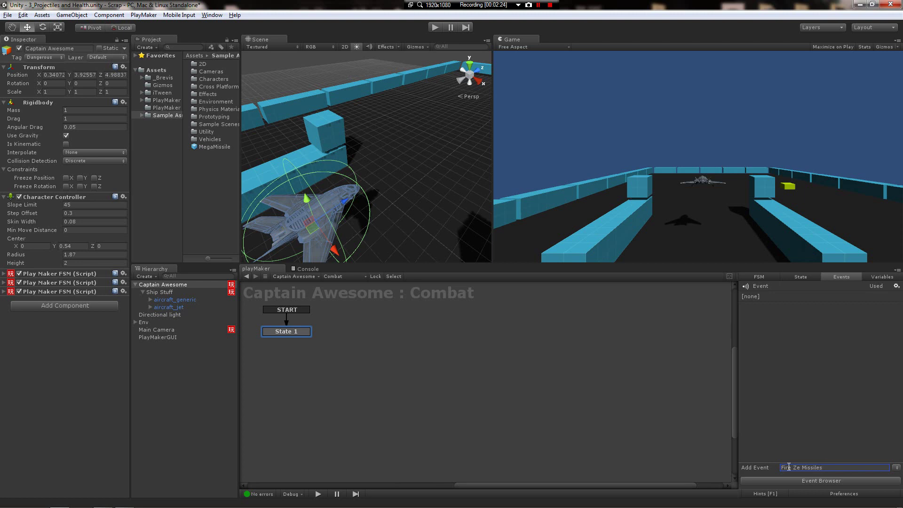
{"action": "key", "text": "Return"}
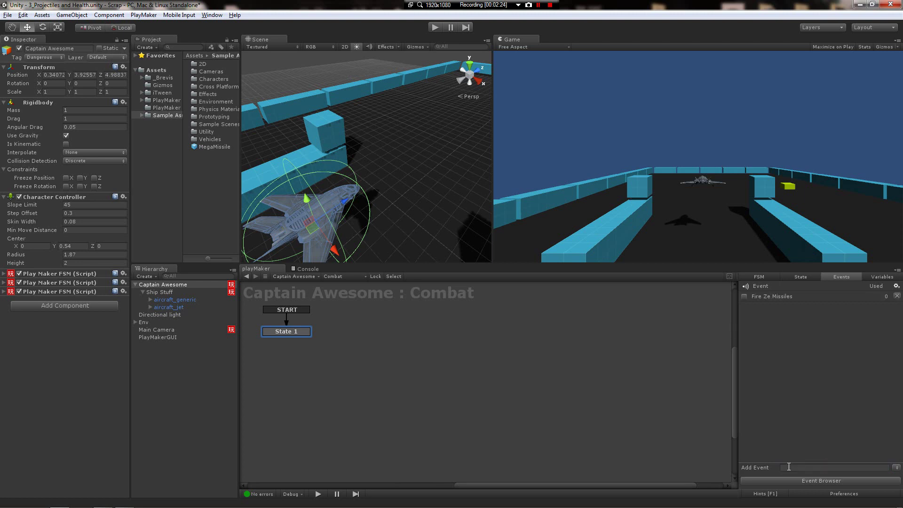
Add a second state to the Combat FSM and link State 1 to it with a Fire Ze Missiles transition.
{"action": "right_click", "coordinate": [373, 329]}
{"action": "left_click", "coordinate": [390, 335]}
{"action": "left_click", "coordinate": [296, 333]}
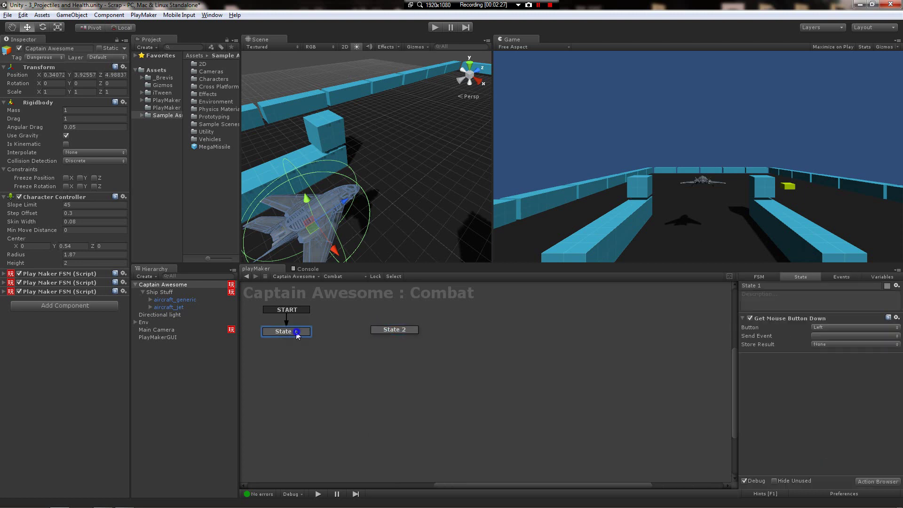
{"action": "right_click", "coordinate": [297, 336]}
{"action": "mouse_move", "coordinate": [329, 337]}
{"action": "left_click", "coordinate": [423, 336]}
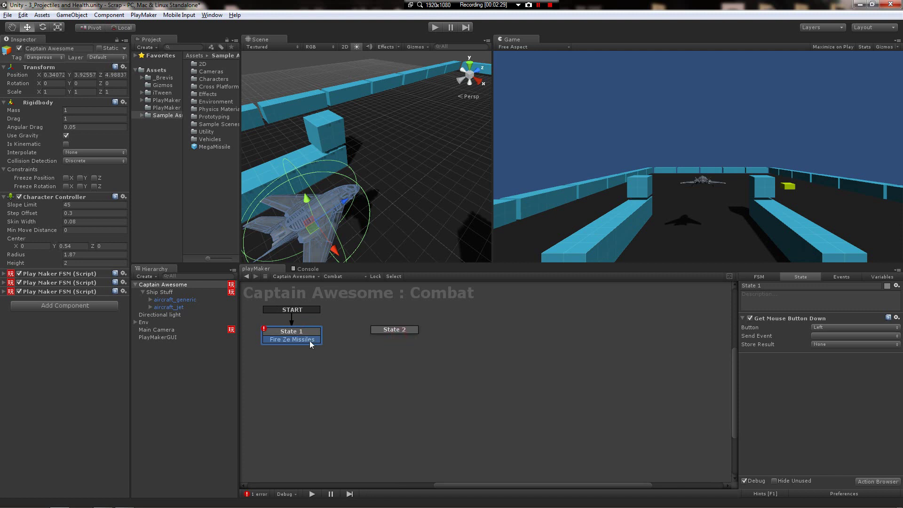
{"action": "left_click_drag", "start_coordinate": [309, 340], "coordinate": [394, 334]}
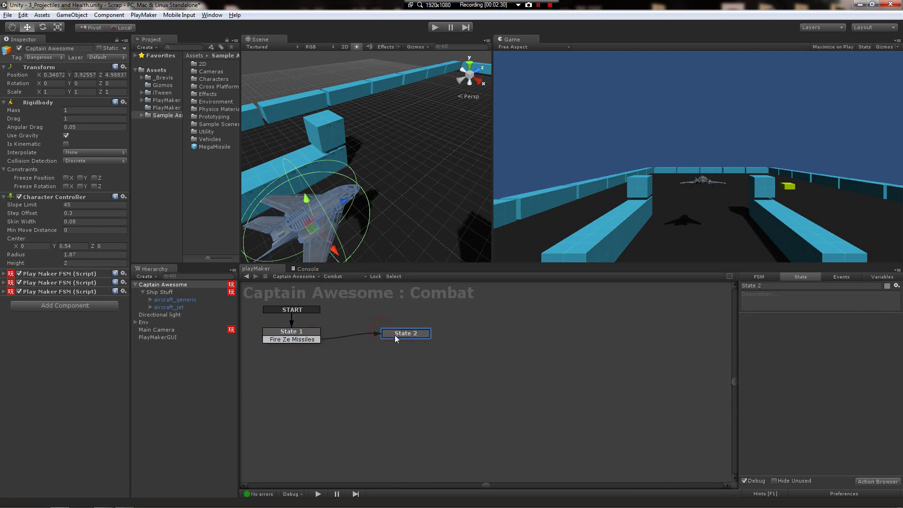
Set State 1's Get Mouse Button Down action to send the Fire Ze Missiles event.
{"action": "left_click", "coordinate": [308, 335]}
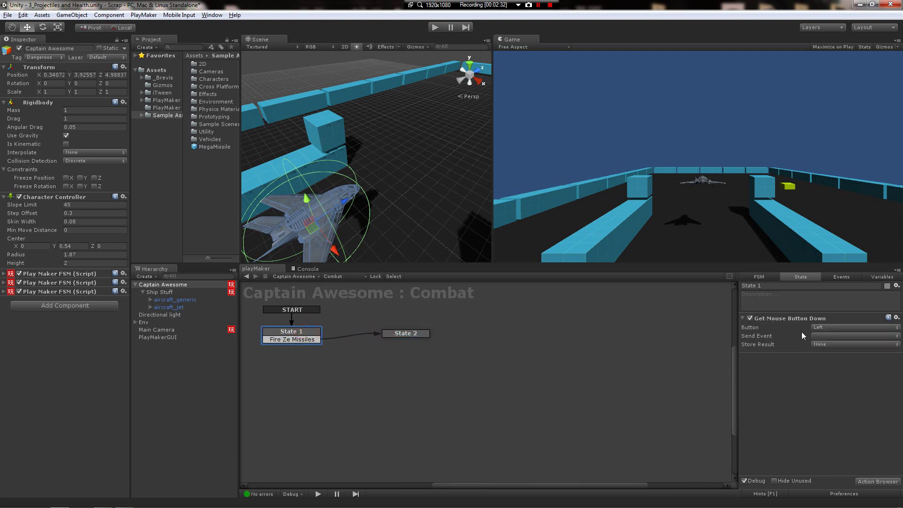
{"action": "left_click", "coordinate": [818, 336]}
{"action": "left_click", "coordinate": [829, 360]}
Add a Create Object action to State 2.
{"action": "left_click", "coordinate": [398, 333]}
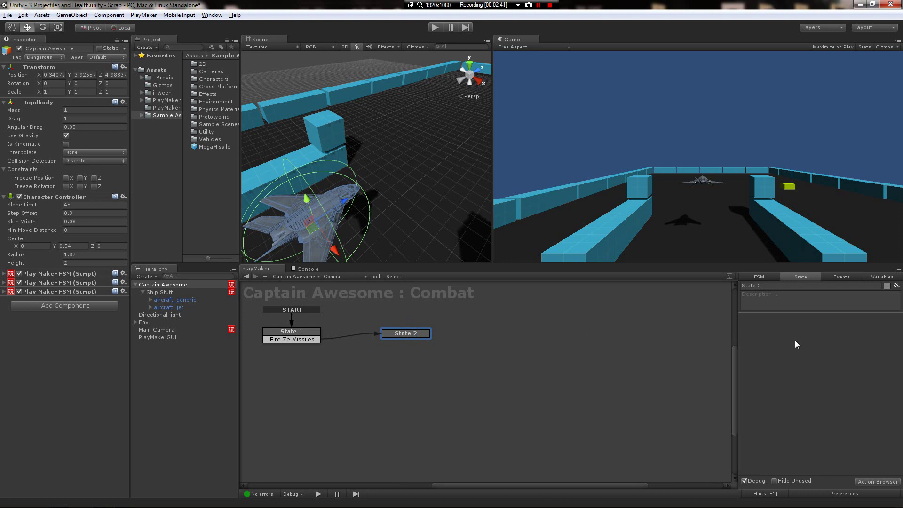
{"action": "double_click", "coordinate": [778, 355]}
{"action": "left_click", "coordinate": [464, 73]}
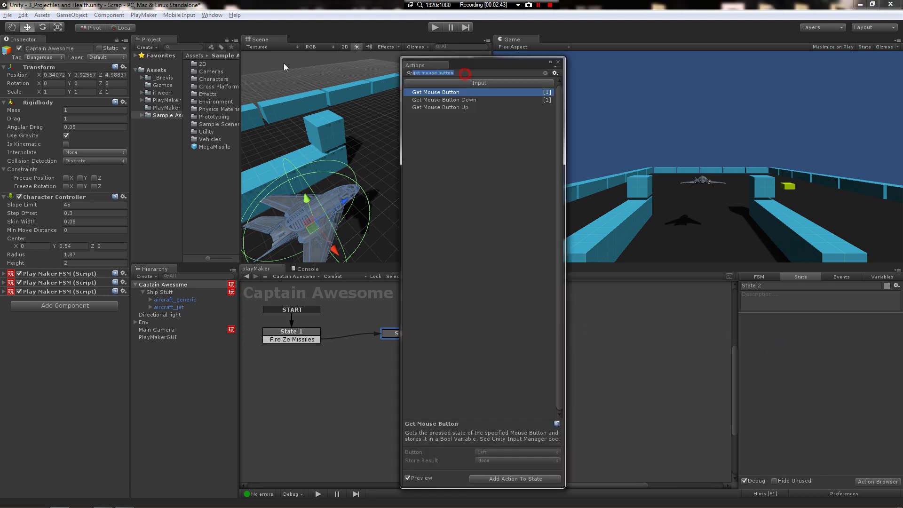
{"action": "type", "text": "create object"}
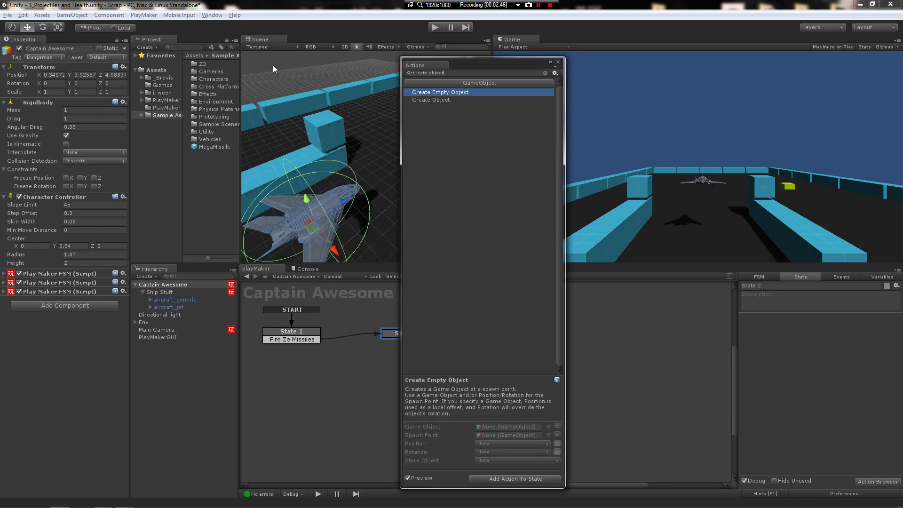
{"action": "key", "text": "Down"}
{"action": "key", "text": "Return"}
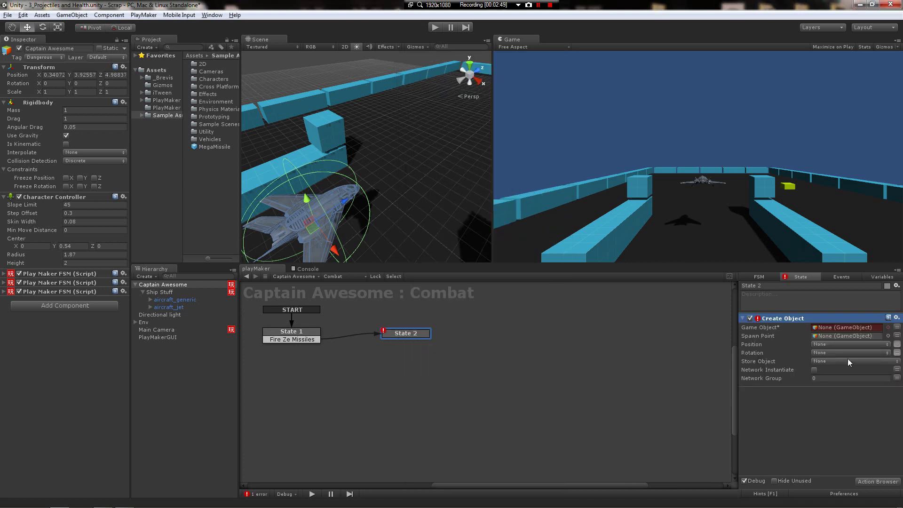
Assign the MegaMissile prefab as the Game Object of State 2's Create Object action.
{"action": "left_click", "coordinate": [796, 336]}
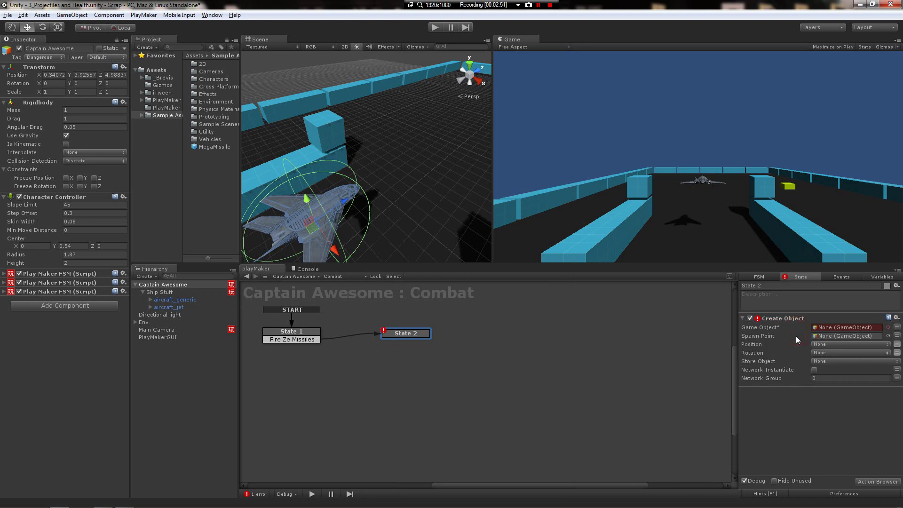
{"action": "mouse_move", "coordinate": [195, 148]}
{"action": "left_mouse_down"}
{"action": "mouse_move", "coordinate": [677, 314]}
{"action": "mouse_move", "coordinate": [828, 328]}
{"action": "left_mouse_up"}
{"action": "left_click", "coordinate": [778, 336]}
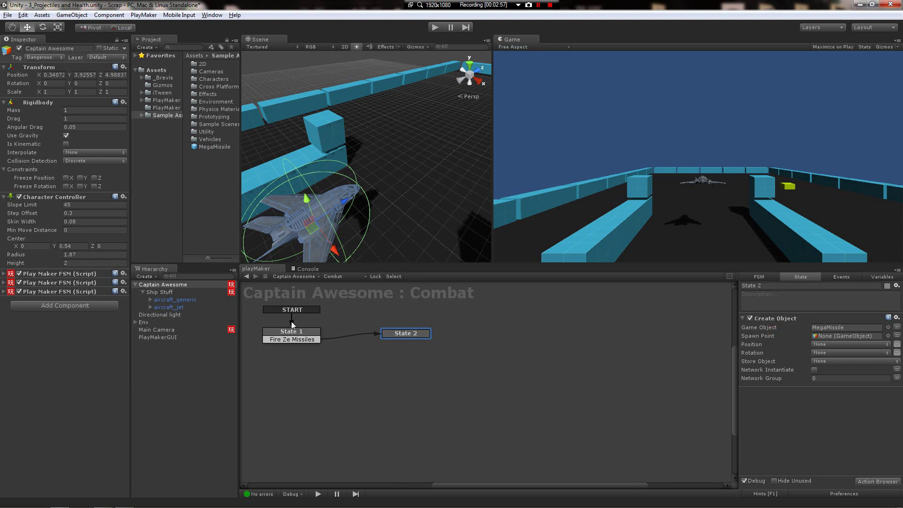
Create an empty game object in the scene and name it SpawnPt.
{"action": "left_click", "coordinate": [72, 15]}
{"action": "left_click", "coordinate": [85, 24]}
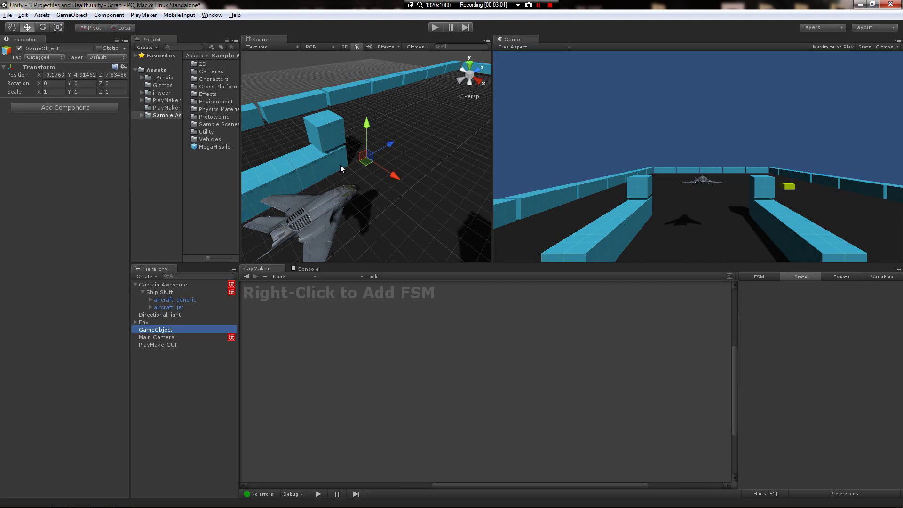
{"action": "left_click", "coordinate": [170, 331]}
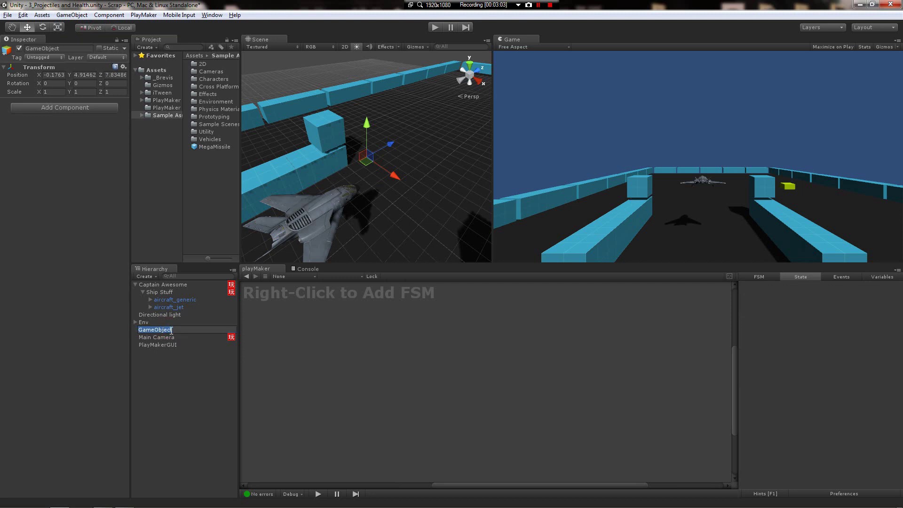
{"action": "type", "text": "SpawnPt"}
{"action": "key", "text": "Return"}
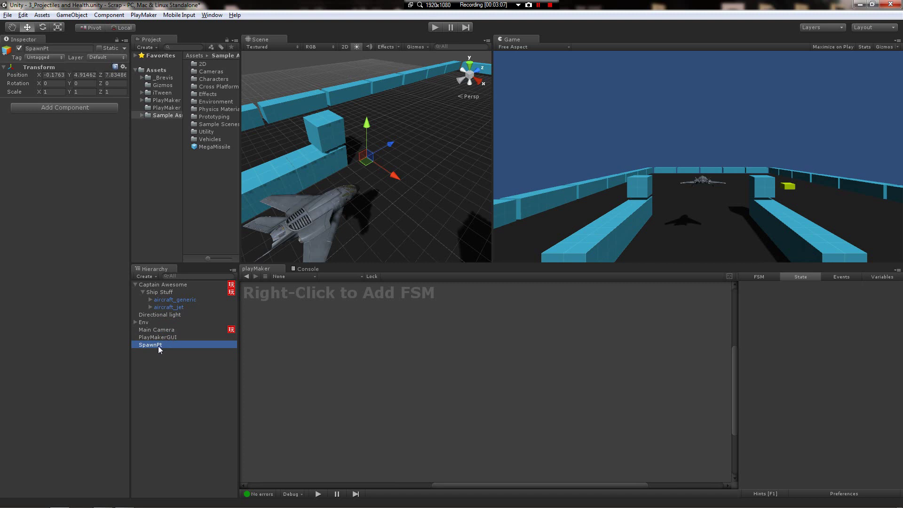
Parent SpawnPt to Ship Stuff and move it just ahead of the ship's nose, at about X 0.03, Y 0.21, Z 3.13.
{"action": "left_click_drag", "start_coordinate": [158, 345], "coordinate": [169, 293]}
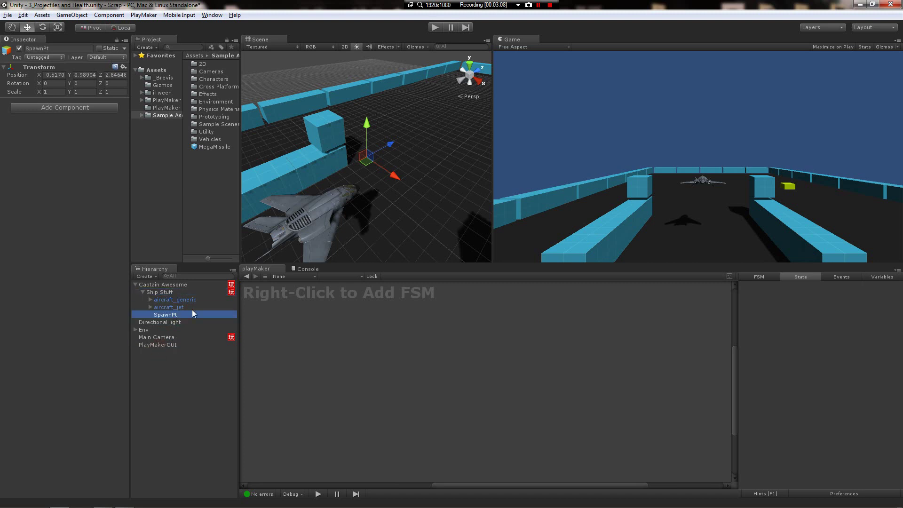
{"action": "left_click_drag", "start_coordinate": [364, 199], "coordinate": [370, 177], "text": "alt"}
{"action": "left_click_drag", "start_coordinate": [330, 127], "coordinate": [363, 163]}
{"action": "left_click", "coordinate": [165, 314]}
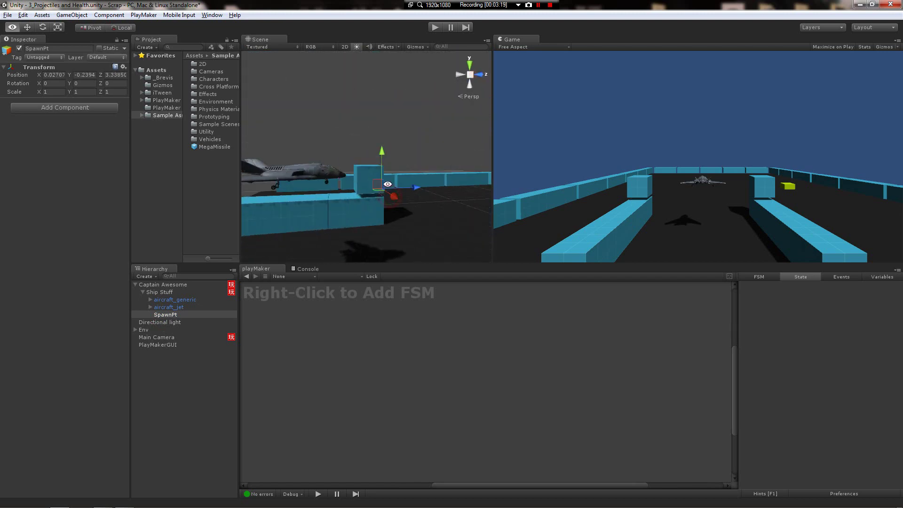
{"action": "left_click_drag", "start_coordinate": [387, 183], "coordinate": [386, 143]}
{"action": "left_click_drag", "start_coordinate": [386, 143], "coordinate": [329, 216], "text": "alt"}
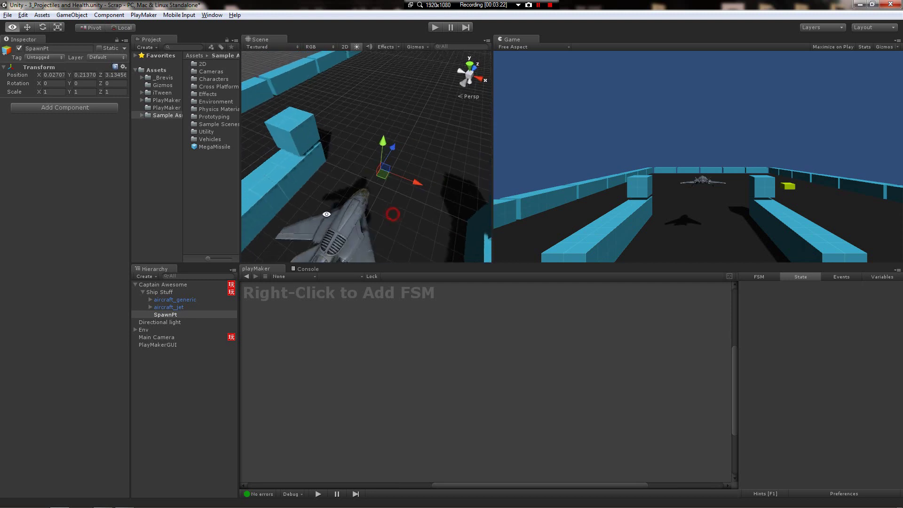
Assign SpawnPt as the Spawn Point of Captain Awesome's Create Object action and rename State 2 to Spawner.
{"action": "left_click", "coordinate": [168, 285]}
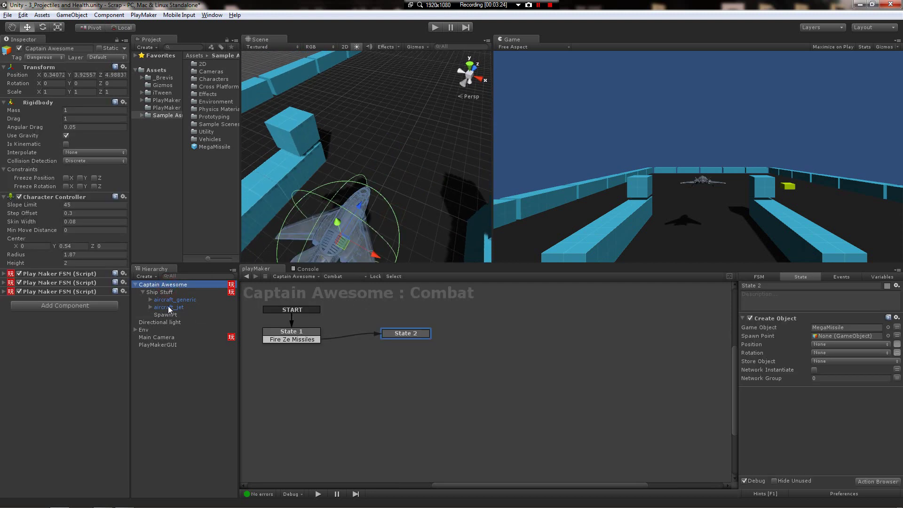
{"action": "left_click_drag", "start_coordinate": [162, 315], "coordinate": [852, 337]}
{"action": "left_click", "coordinate": [816, 418]}
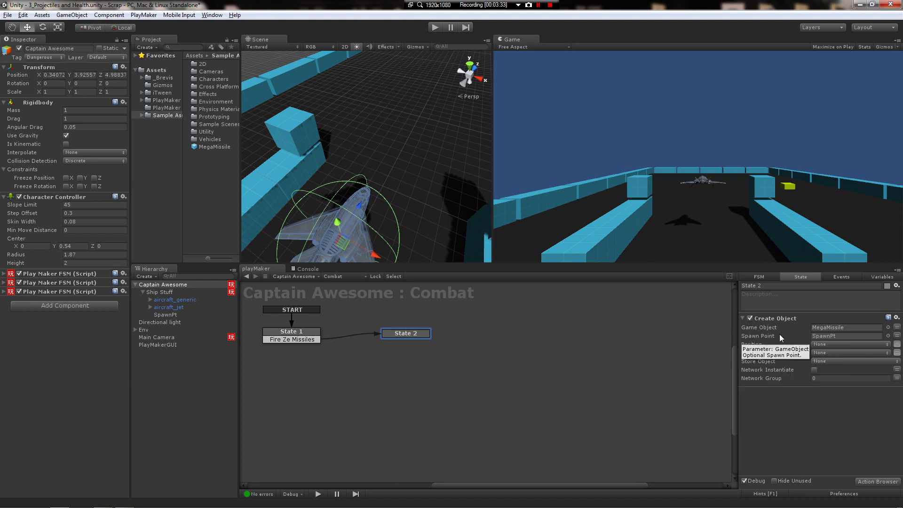
{"action": "left_click", "coordinate": [765, 285]}
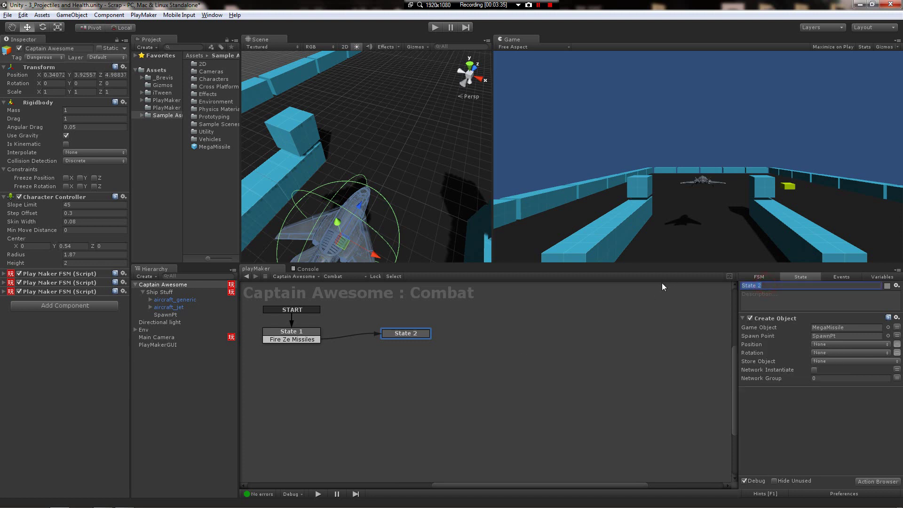
{"action": "type", "text": "Spawner"}
Add another state below Spawner in the Combat FSM and name it looper.
{"action": "right_click", "coordinate": [376, 388]}
{"action": "left_click", "coordinate": [396, 394]}
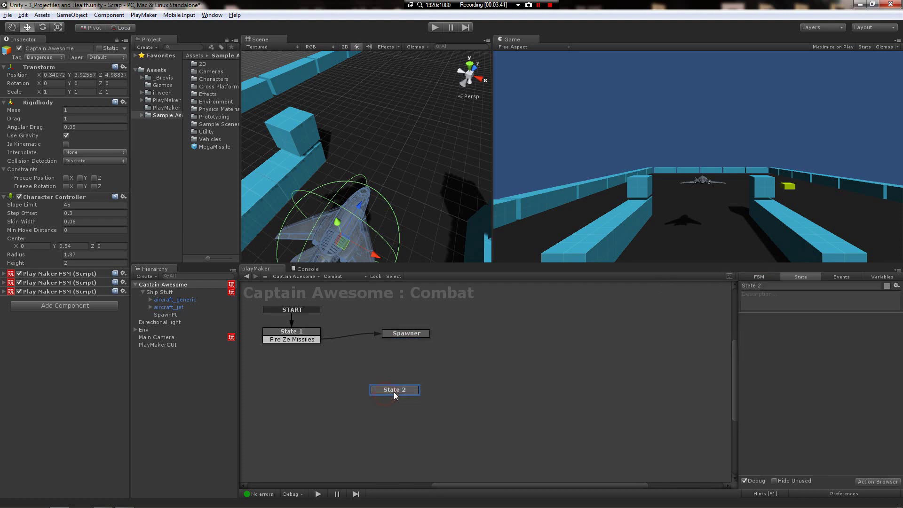
{"action": "left_click_drag", "start_coordinate": [402, 388], "coordinate": [402, 391]}
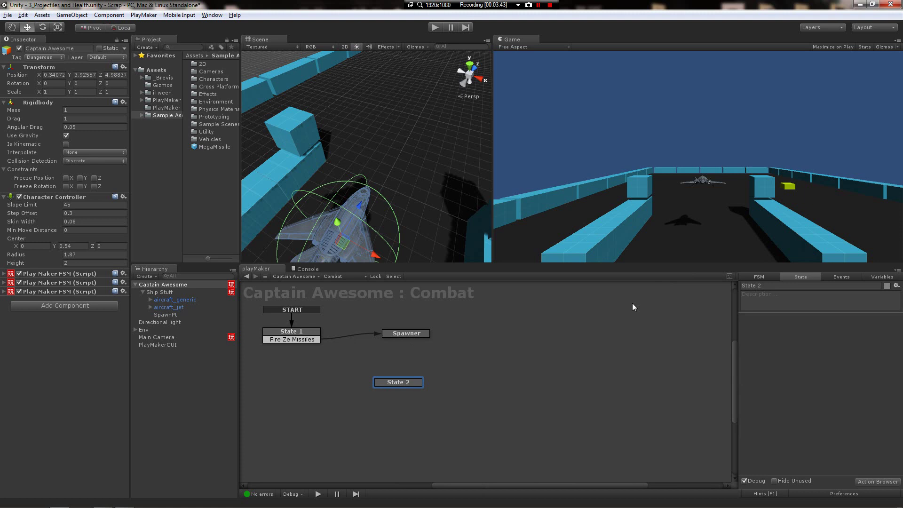
{"action": "left_click", "coordinate": [775, 286]}
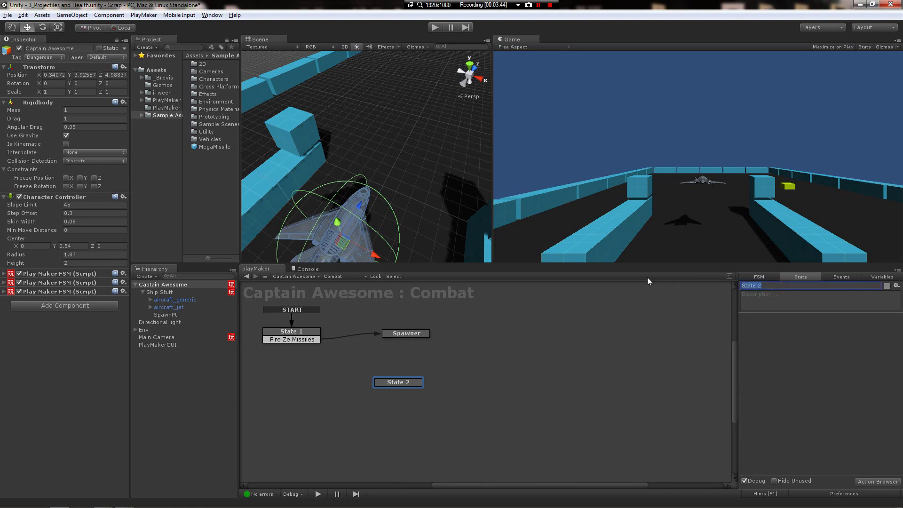
{"action": "type", "text": "looper"}
Add a FINISHED transition to Spawner, link it to looper, and align looper under Spawner.
{"action": "left_click", "coordinate": [403, 335]}
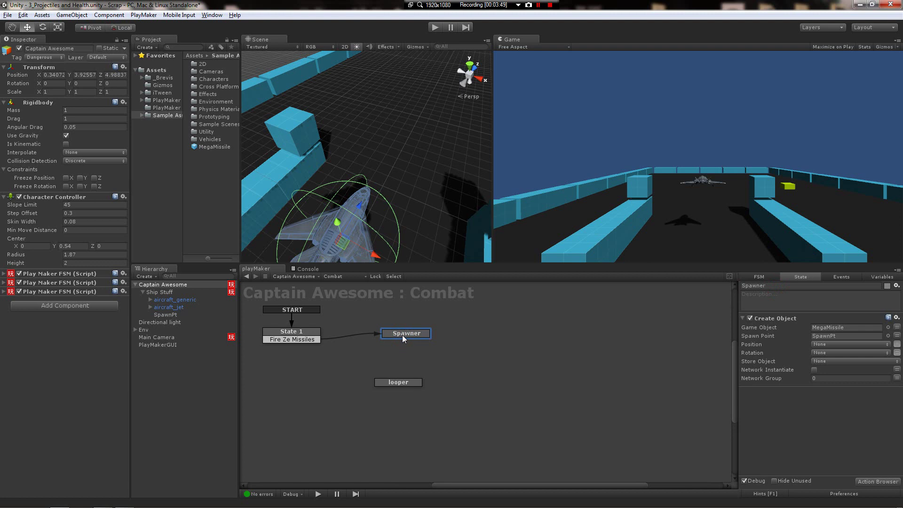
{"action": "right_click", "coordinate": [402, 334]}
{"action": "mouse_move", "coordinate": [416, 341]}
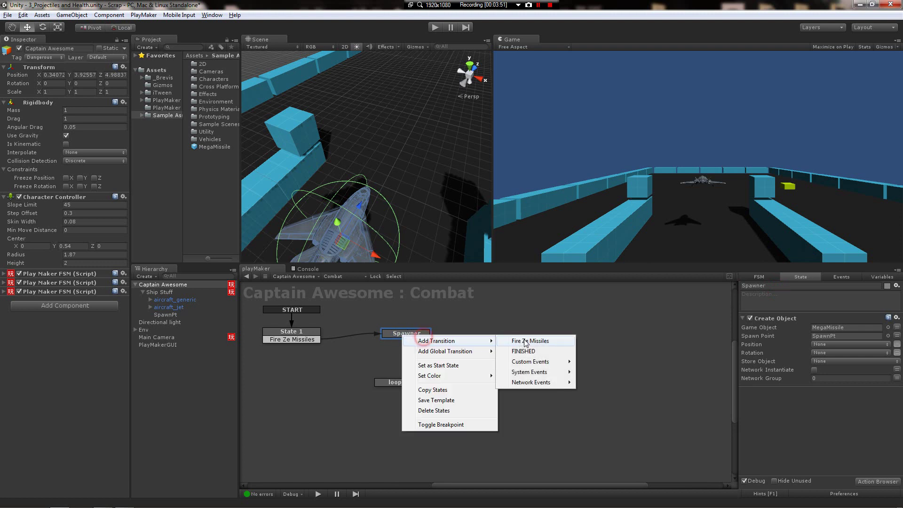
{"action": "left_click", "coordinate": [524, 352]}
{"action": "left_click_drag", "start_coordinate": [405, 341], "coordinate": [407, 383]}
{"action": "left_click", "coordinate": [399, 382]}
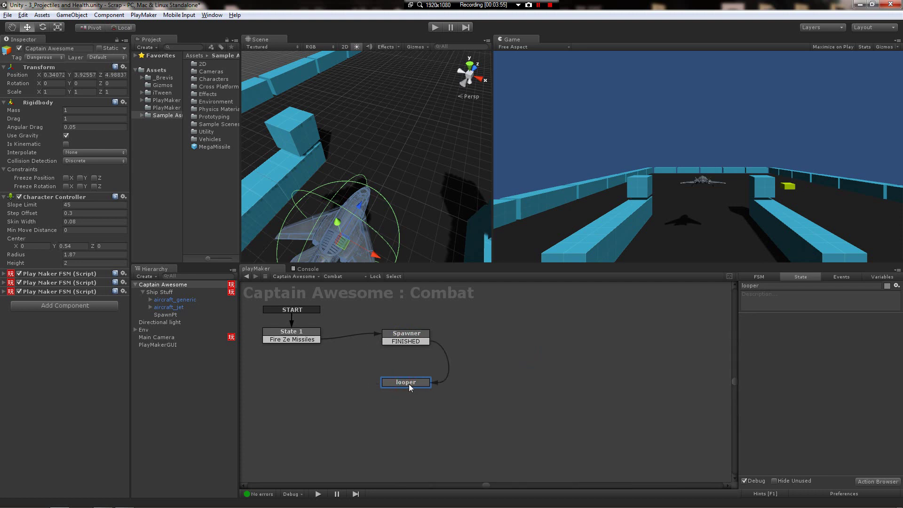
Review the actions and transitions of State 1, Spawner and looper in the Combat FSM.
{"action": "left_click", "coordinate": [439, 363]}
{"action": "left_click", "coordinate": [416, 335]}
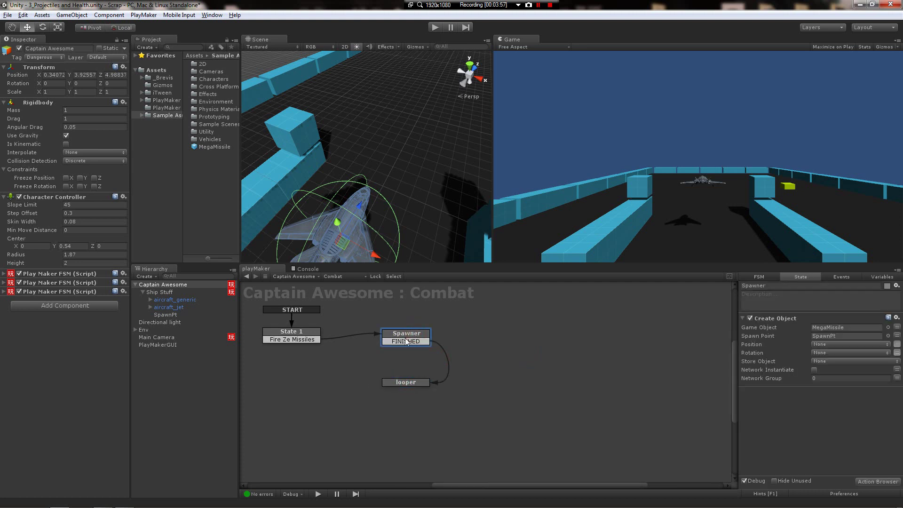
{"action": "left_click", "coordinate": [391, 383]}
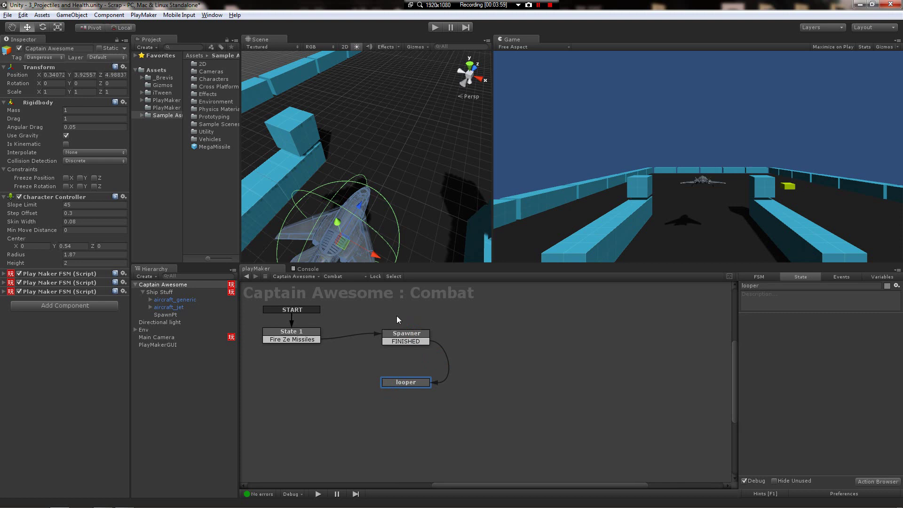
{"action": "left_click", "coordinate": [342, 356]}
{"action": "left_click", "coordinate": [310, 332]}
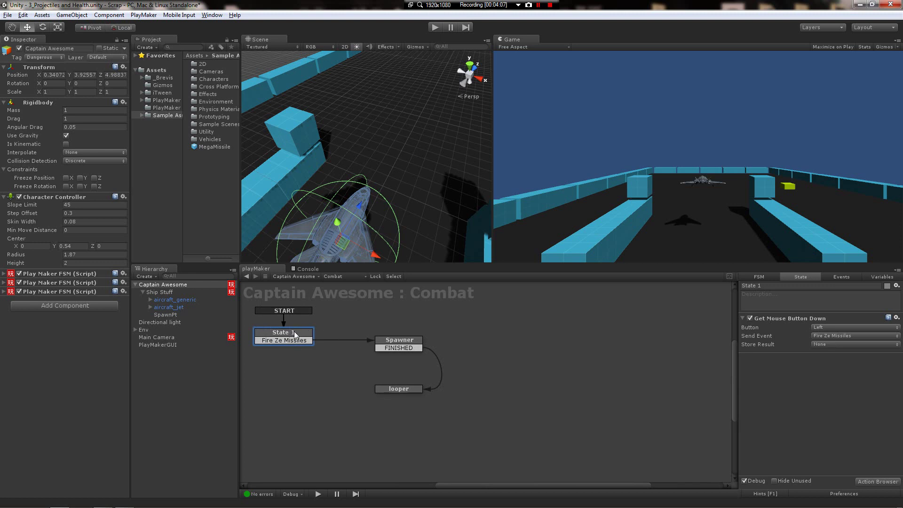
{"action": "left_click", "coordinate": [444, 329]}
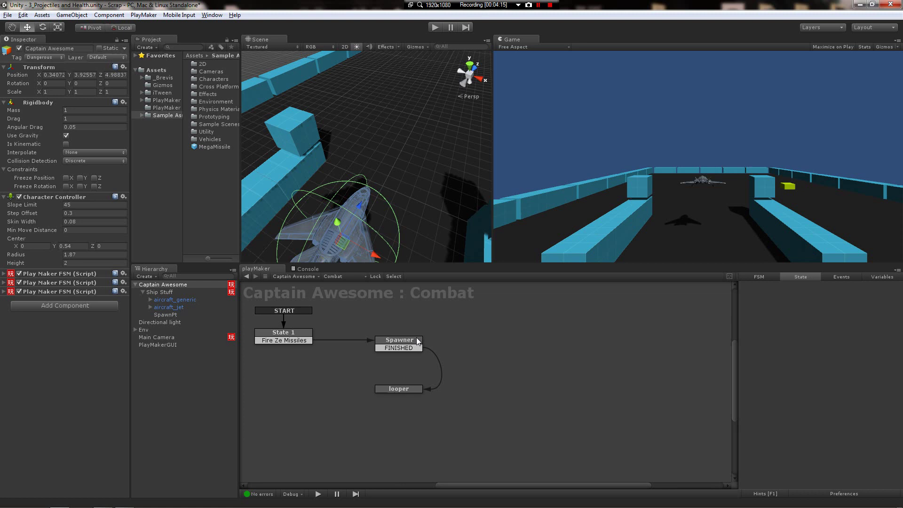
{"action": "left_click", "coordinate": [297, 333]}
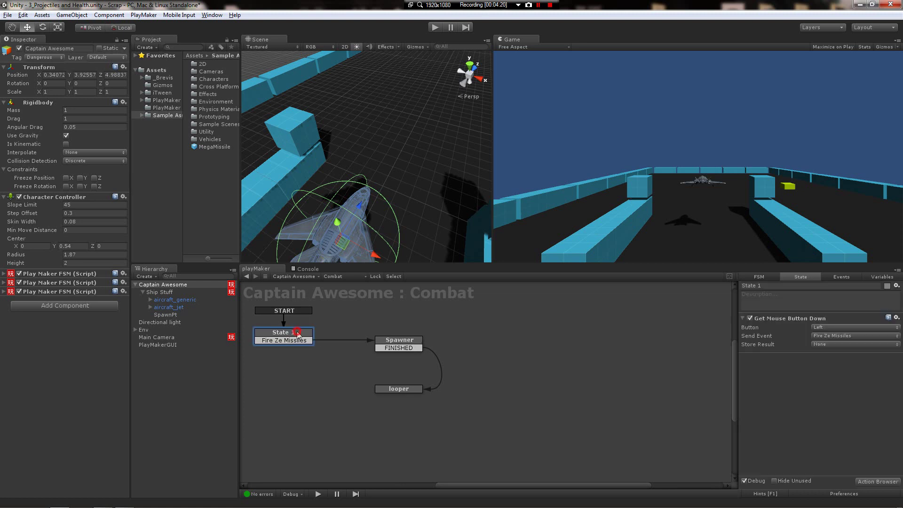
{"action": "left_click", "coordinate": [394, 340]}
{"action": "left_click_drag", "start_coordinate": [346, 301], "coordinate": [459, 425]}
Add a Get Mouse Button action to the Spawner state in Captain Awesome's Combat FSM.
{"action": "left_click", "coordinate": [410, 342]}
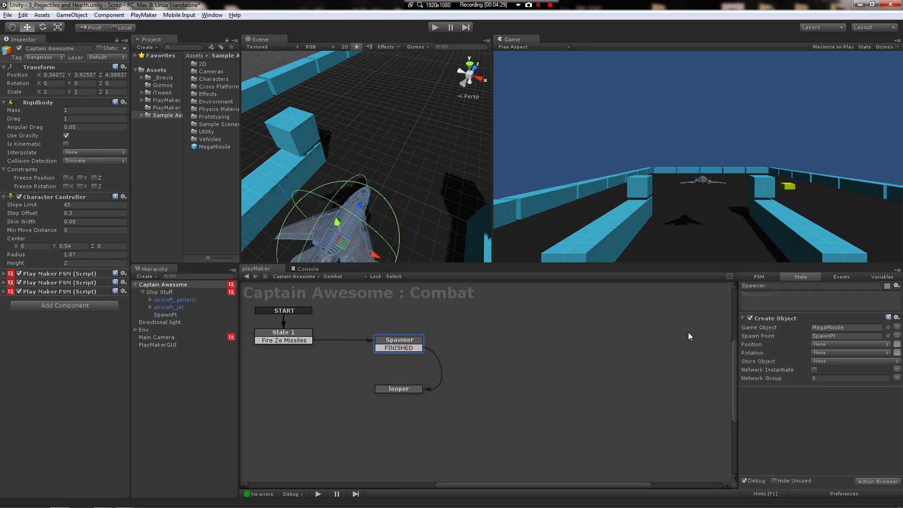
{"action": "double_click", "coordinate": [790, 413]}
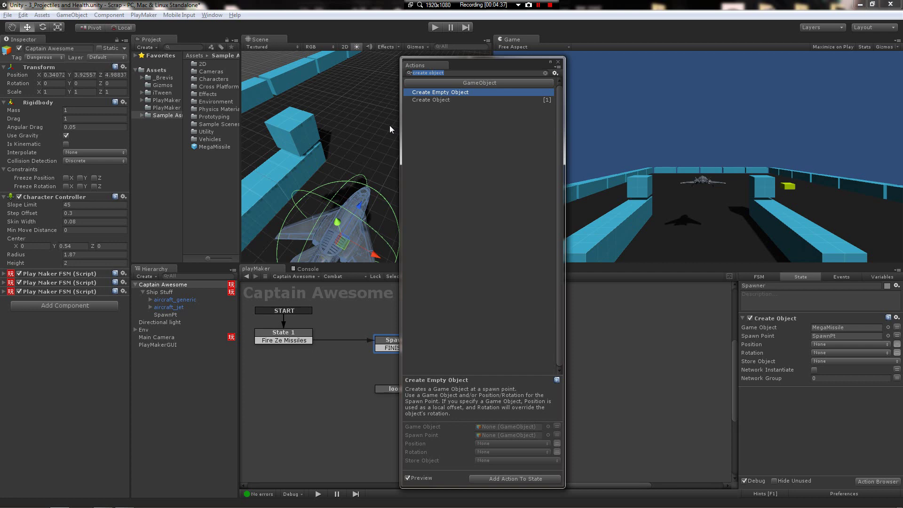
{"action": "type", "text": "get mouse bu"}
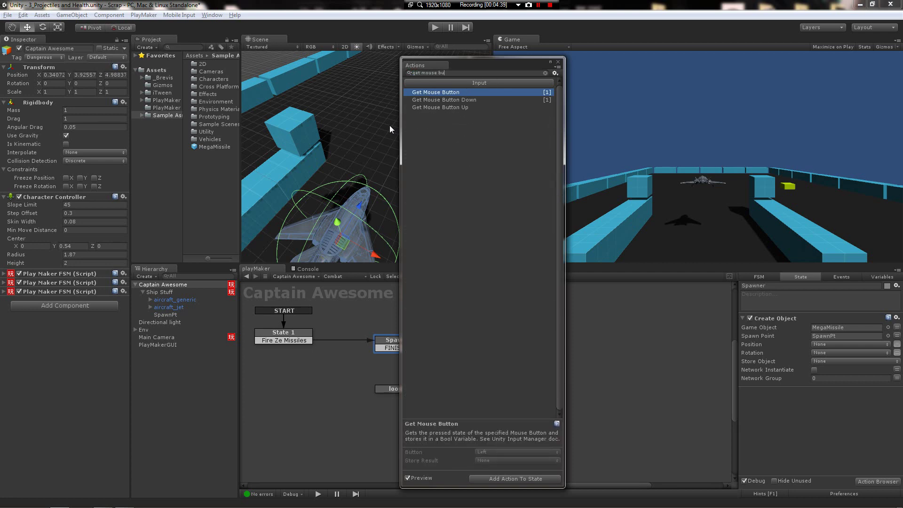
{"action": "type", "text": "tton"}
{"action": "key", "text": "Return"}
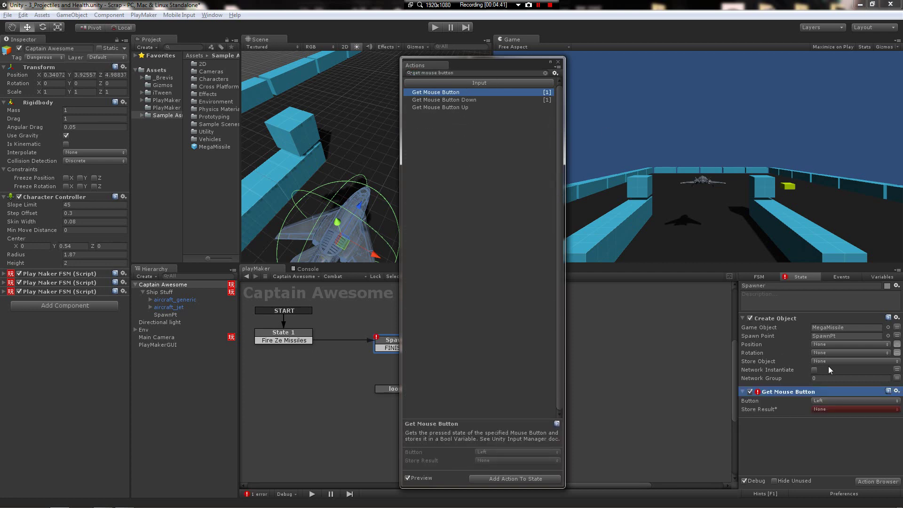
{"action": "left_click", "coordinate": [780, 394]}
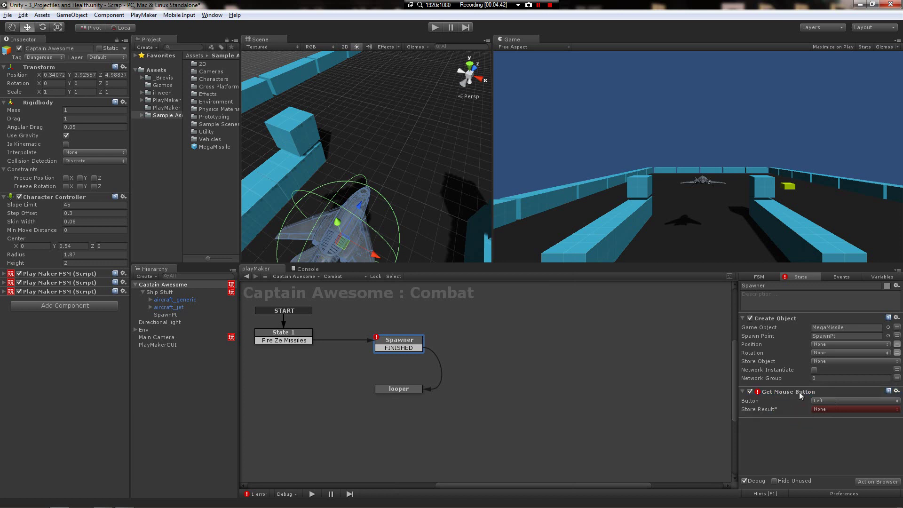
{"action": "left_click", "coordinate": [824, 413]}
{"action": "left_click", "coordinate": [822, 419]}
{"action": "left_click", "coordinate": [823, 407]}
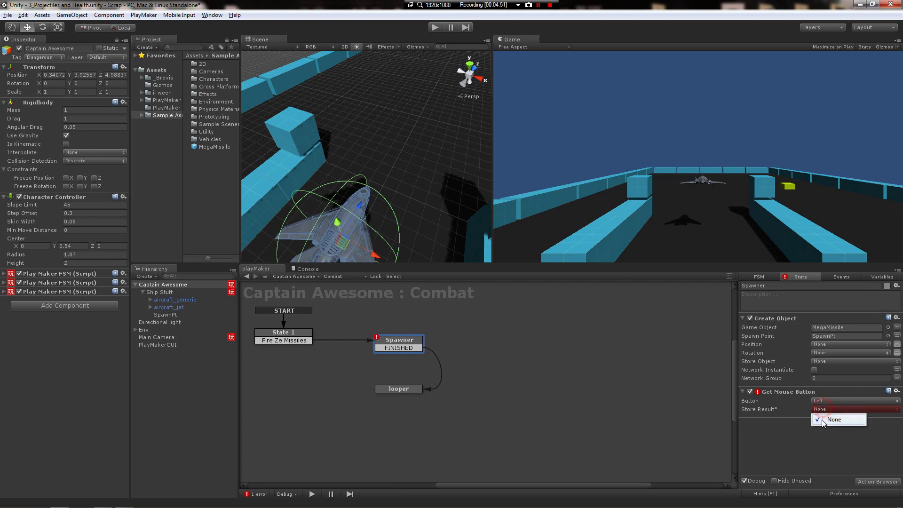
{"action": "left_click", "coordinate": [823, 420]}
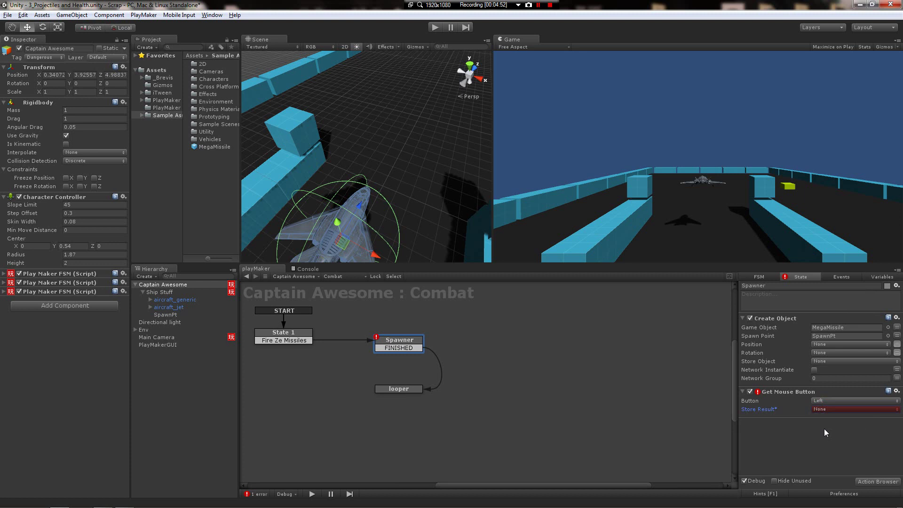
Create a Bool variable named triggerStatus in the Combat FSM.
{"action": "left_click", "coordinate": [875, 279]}
{"action": "left_click", "coordinate": [809, 468]}
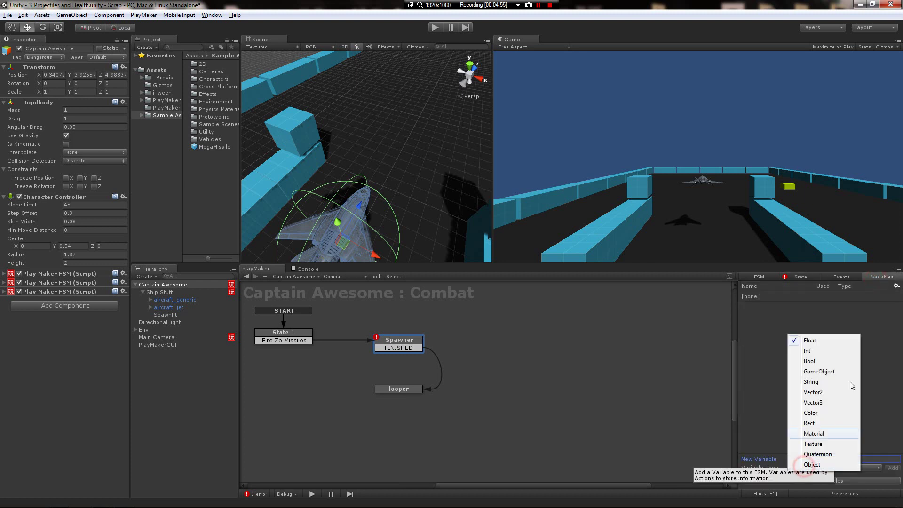
{"action": "left_click", "coordinate": [823, 360]}
{"action": "left_click", "coordinate": [796, 459]}
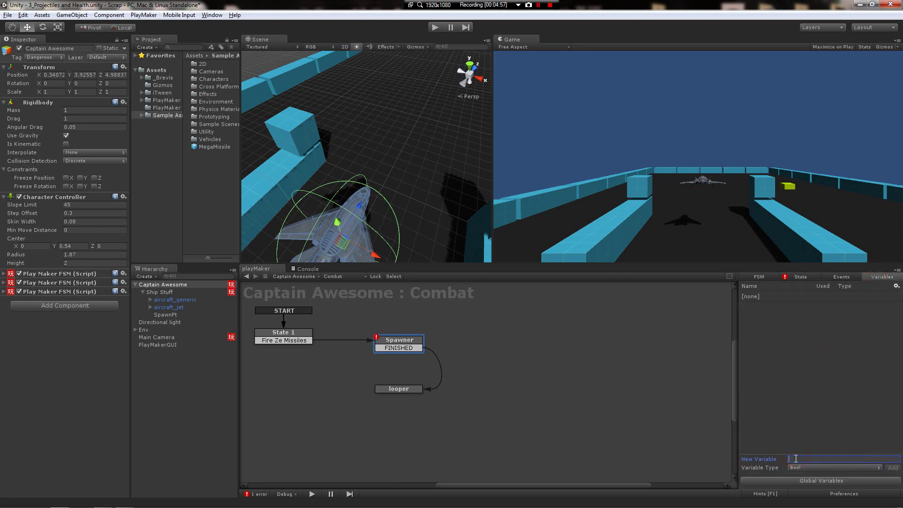
{"action": "type", "text": "triggerStatus"}
{"action": "key", "text": "Return"}
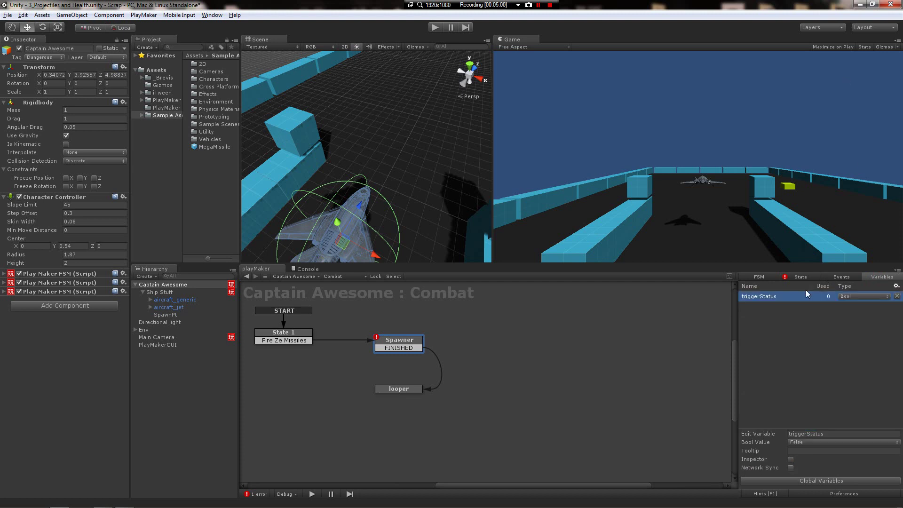
Store the result of Spawner's Get Mouse Button action in triggerStatus.
{"action": "left_click", "coordinate": [801, 277]}
{"action": "left_click", "coordinate": [838, 409]}
{"action": "left_click", "coordinate": [804, 432]}
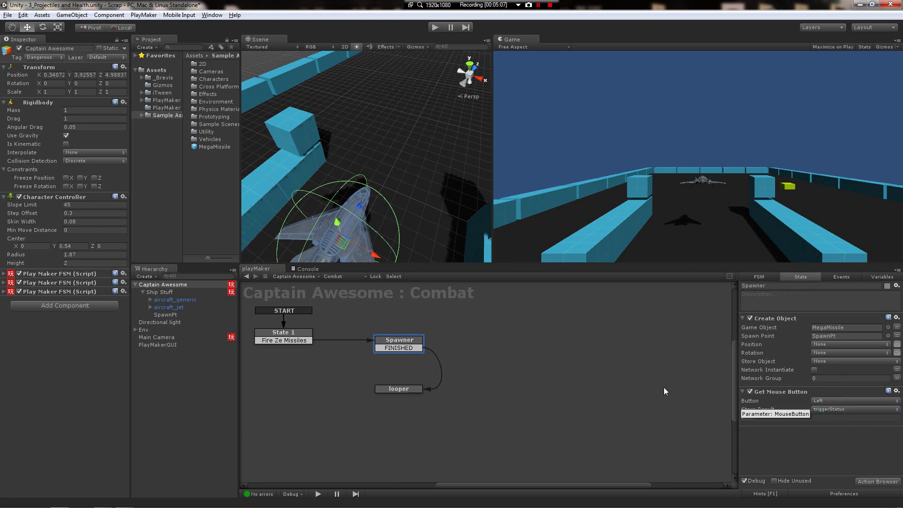
Add a Wait action to Spawner and set its Time to 0.1.
{"action": "double_click", "coordinate": [784, 451]}
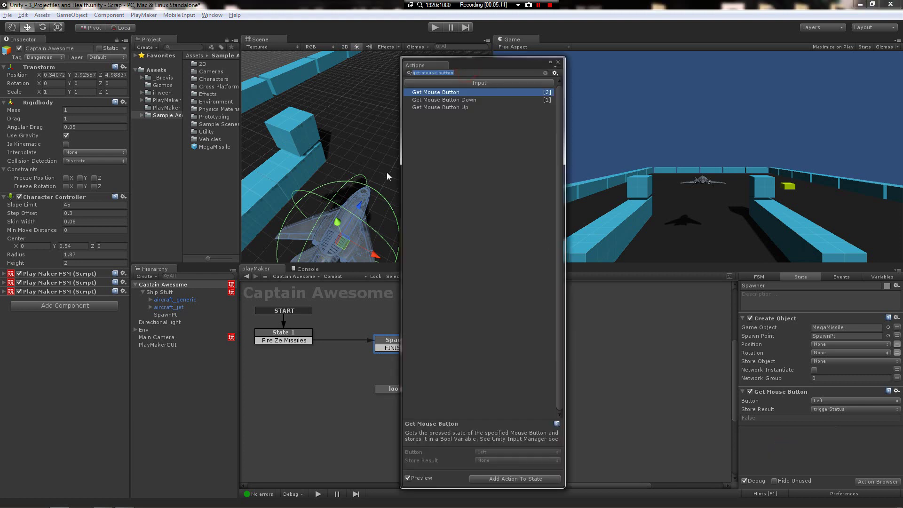
{"action": "type", "text": "wait"}
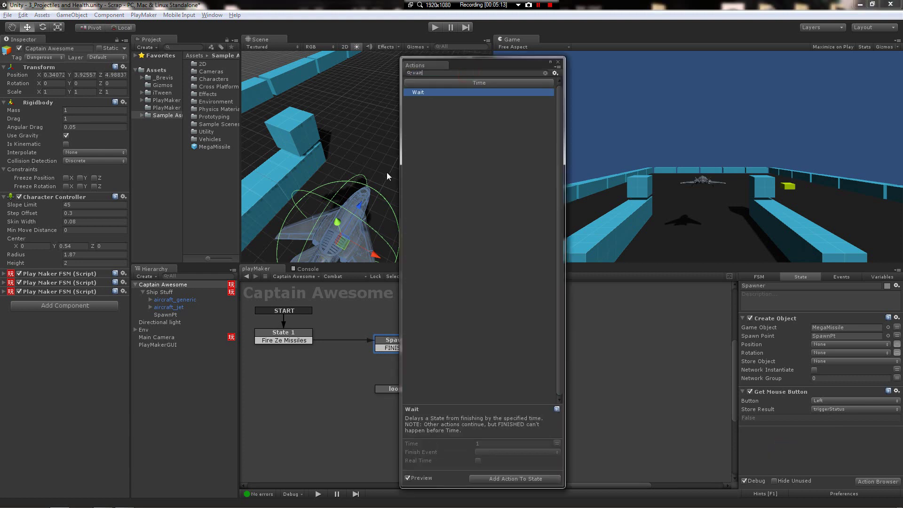
{"action": "key", "text": "Return"}
{"action": "left_click", "coordinate": [816, 440]}
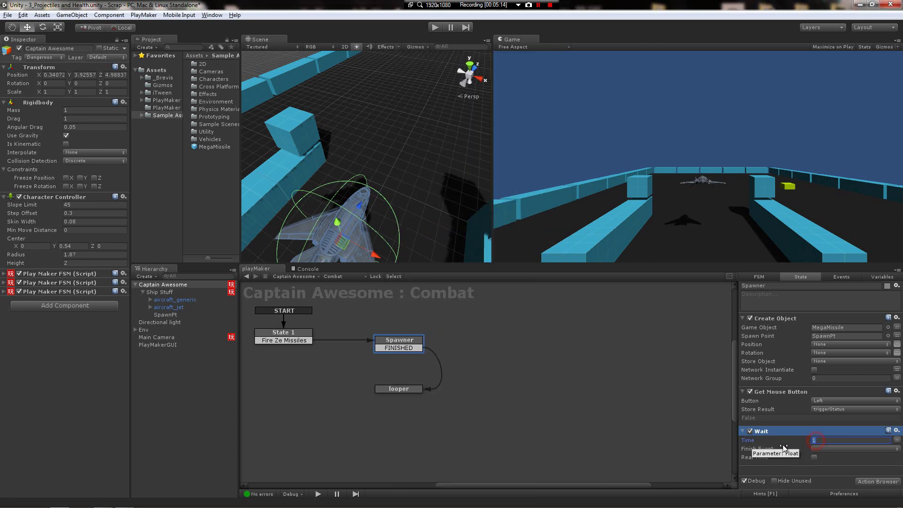
{"action": "type", "text": "0.1"}
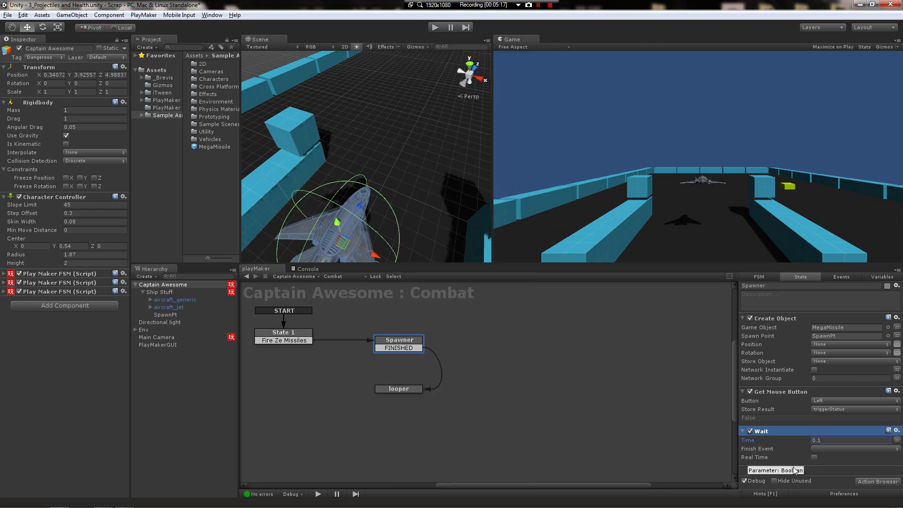
{"action": "left_click", "coordinate": [796, 452]}
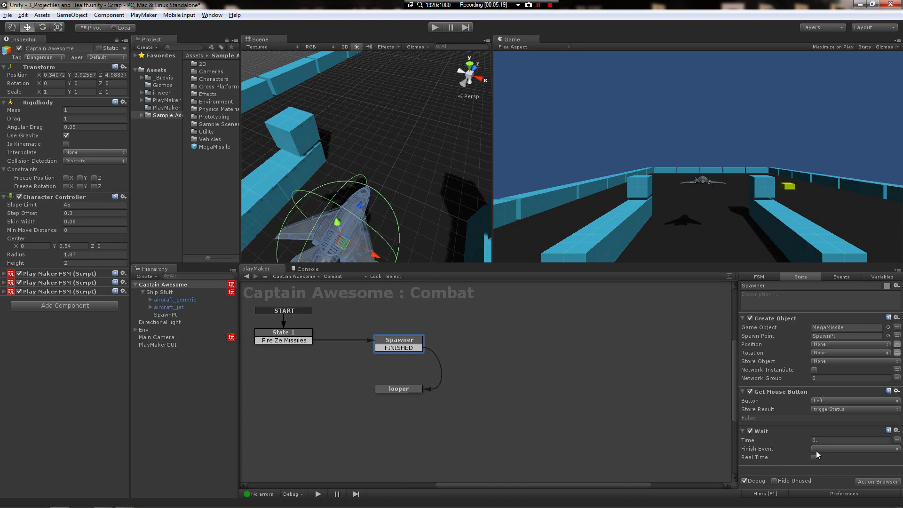
{"action": "left_click", "coordinate": [816, 449]}
{"action": "left_click", "coordinate": [790, 448]}
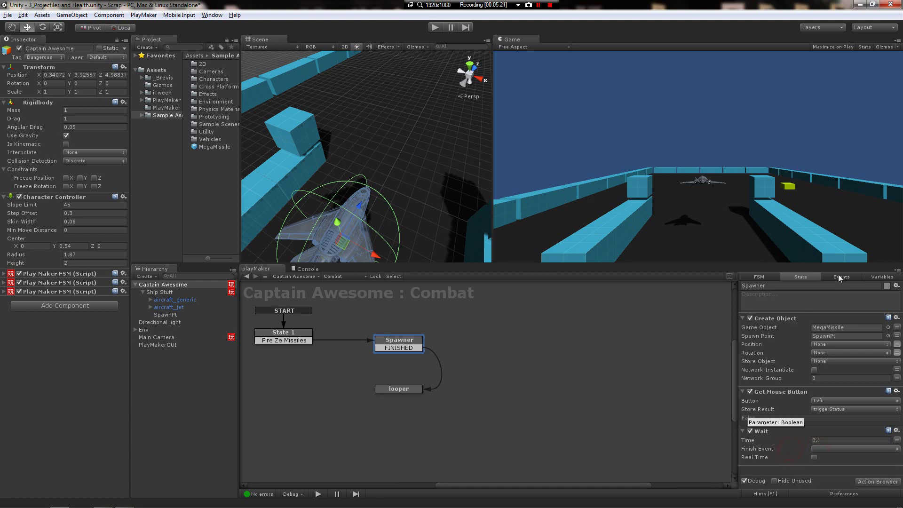
Add two new events named Done and loop to the Combat FSM.
{"action": "left_click", "coordinate": [839, 276]}
{"action": "left_click", "coordinate": [785, 466]}
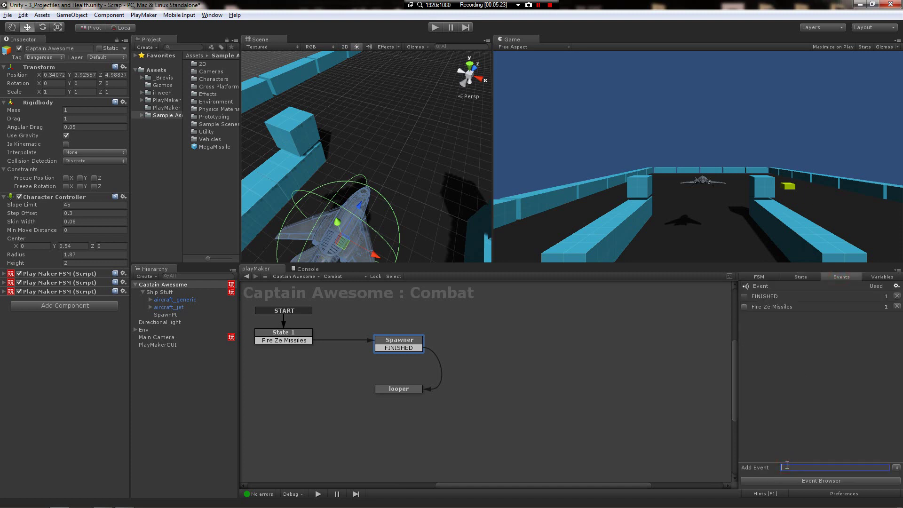
{"action": "type", "text": "Done"}
{"action": "key", "text": "Return"}
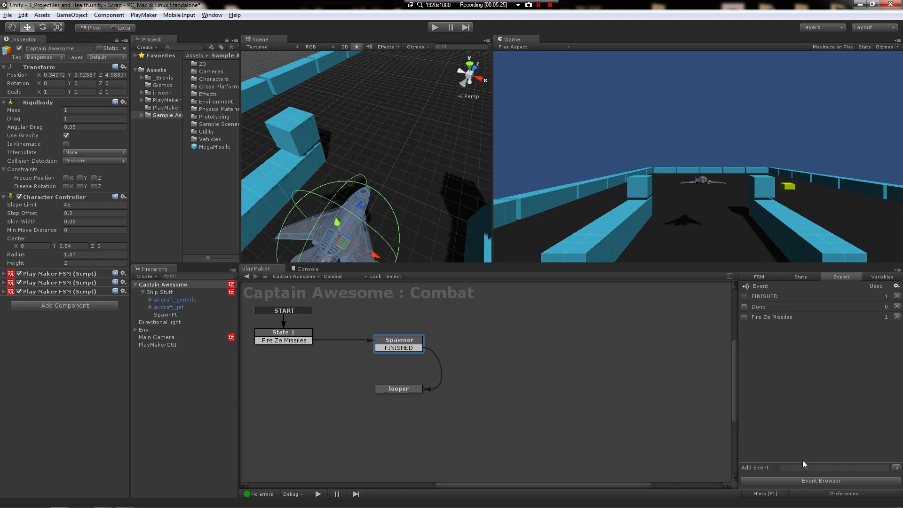
{"action": "left_click", "coordinate": [803, 467]}
{"action": "type", "text": "loop"}
{"action": "key", "text": "Return"}
Re-enter 0.1 as the Time of Spawner's Wait action and set its Finish Event to Done.
{"action": "left_click", "coordinate": [797, 276]}
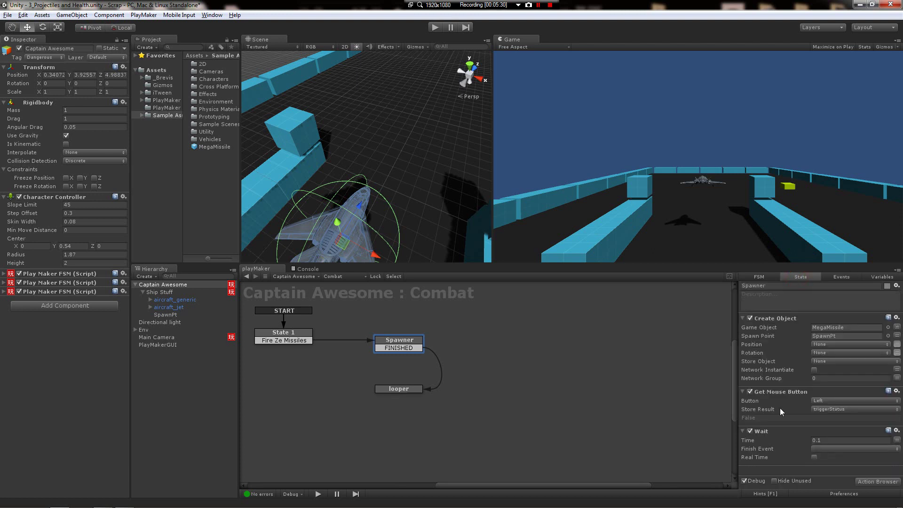
{"action": "left_click", "coordinate": [822, 448]}
{"action": "left_click", "coordinate": [781, 448]}
{"action": "left_click", "coordinate": [816, 440]}
{"action": "key", "text": "BackSpace"}
{"action": "key", "text": "BackSpace"}
{"action": "type", "text": ".1"}
{"action": "left_click", "coordinate": [839, 449]}
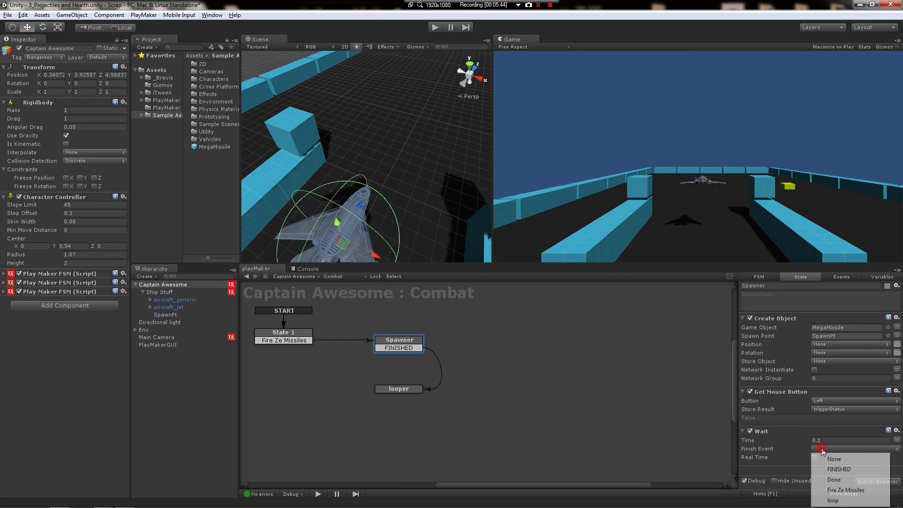
{"action": "left_click", "coordinate": [844, 480]}
Add a Done transition to Spawner and link it to looper.
{"action": "right_click", "coordinate": [397, 341]}
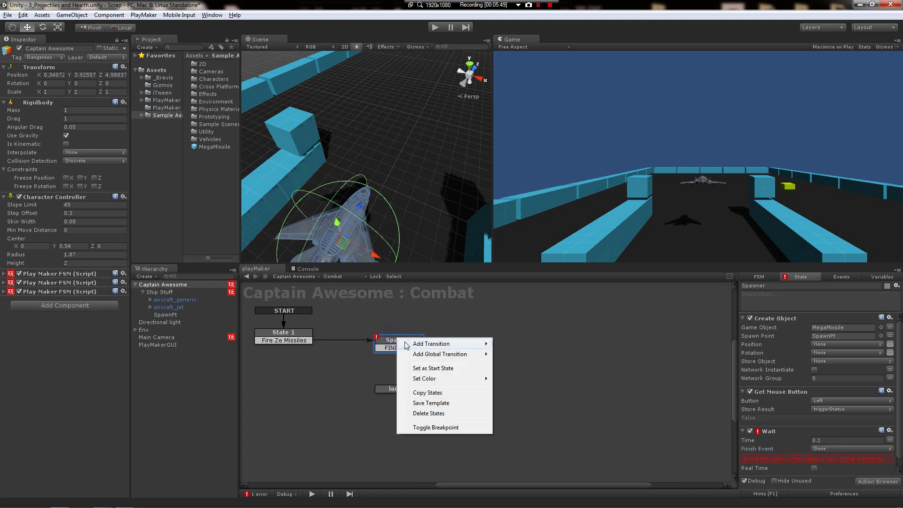
{"action": "mouse_move", "coordinate": [435, 343]}
{"action": "left_click", "coordinate": [508, 354]}
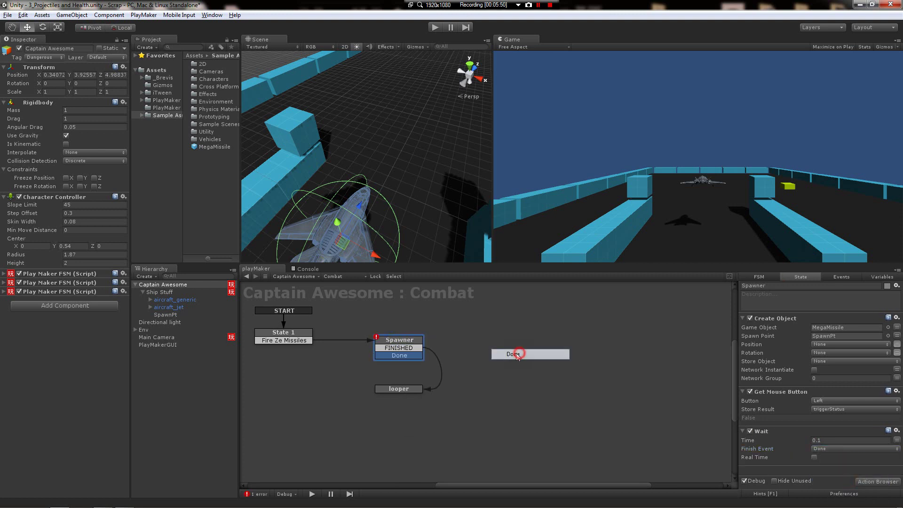
{"action": "left_click_drag", "start_coordinate": [410, 356], "coordinate": [408, 388]}
Delete the FINISHED transition from the Spawner state.
{"action": "left_click", "coordinate": [415, 348]}
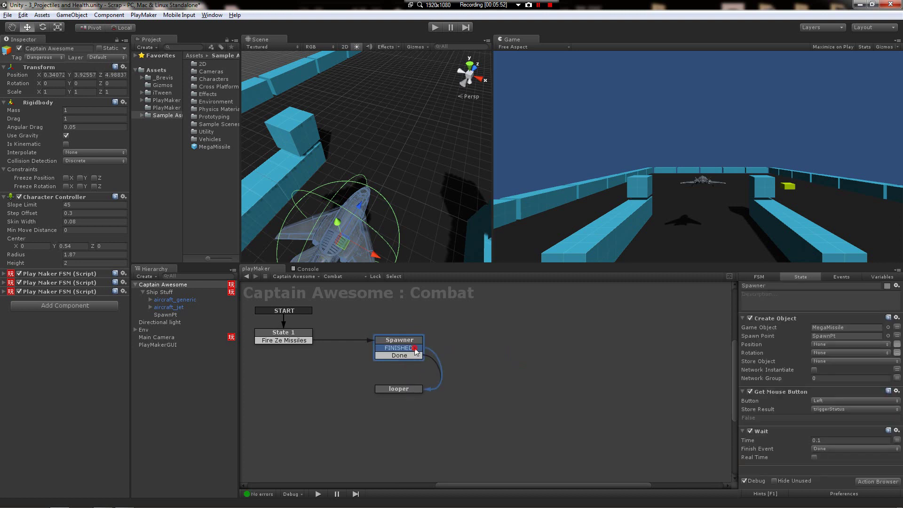
{"action": "right_click", "coordinate": [415, 348]}
{"action": "left_click", "coordinate": [444, 463]}
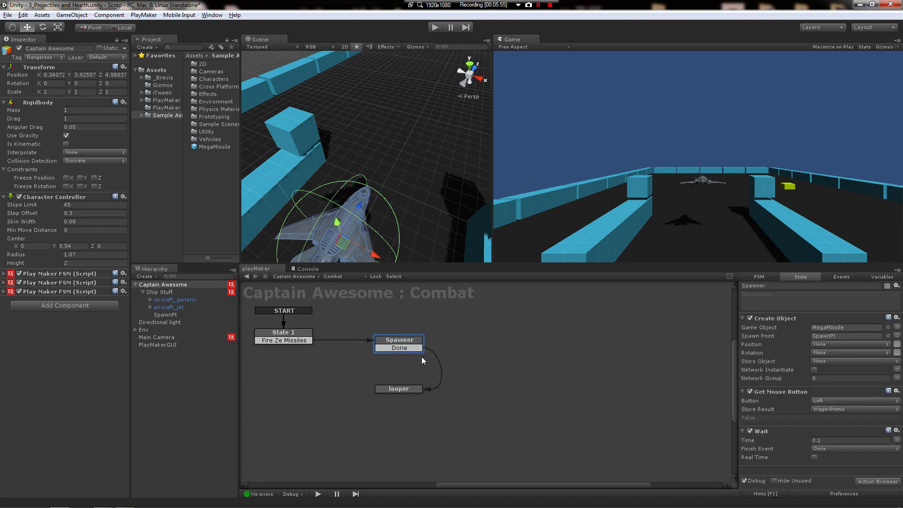
{"action": "left_click", "coordinate": [421, 368]}
{"action": "left_click", "coordinate": [408, 342]}
Add a Bool Test action to the looper state with triggerStatus as its Bool Variable.
{"action": "left_click", "coordinate": [405, 390]}
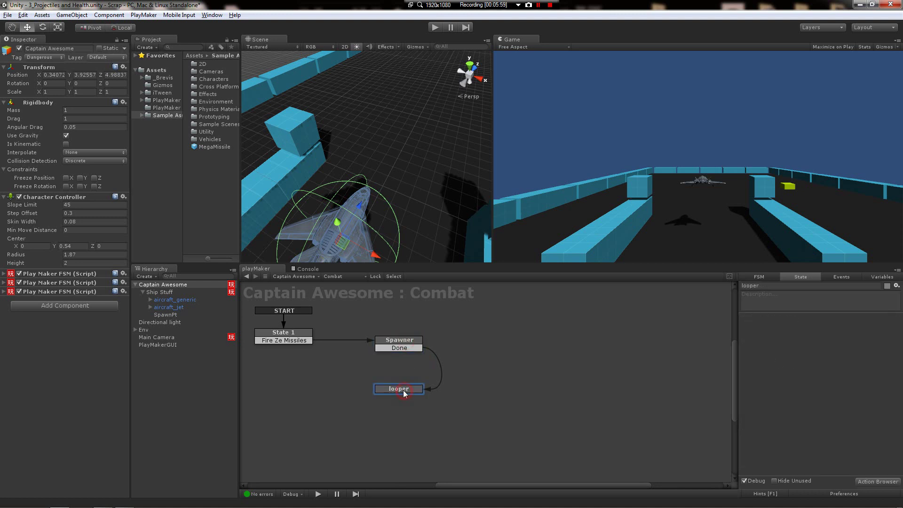
{"action": "double_click", "coordinate": [782, 346]}
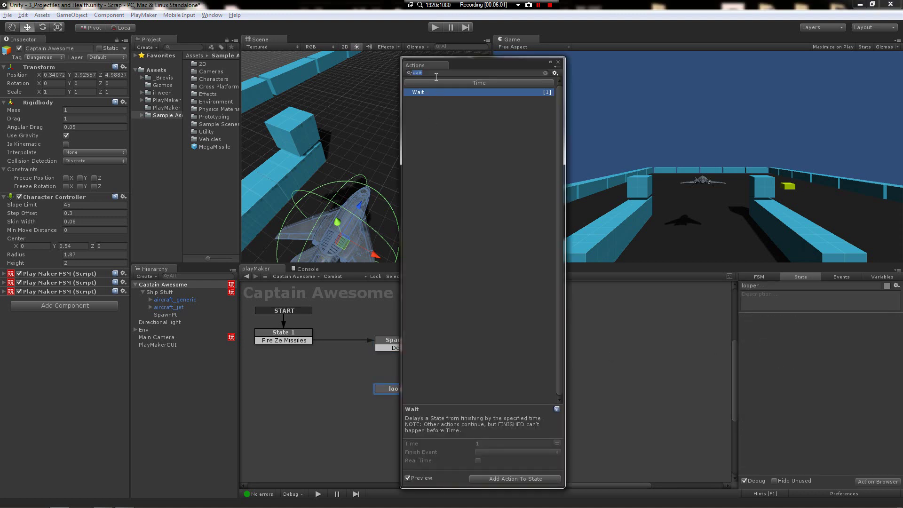
{"action": "type", "text": "bool test"}
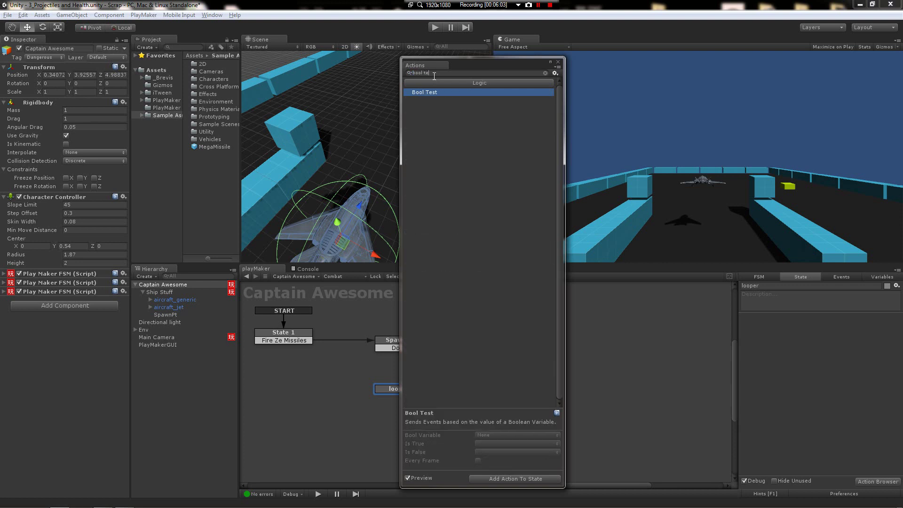
{"action": "key", "text": "Return"}
{"action": "left_click", "coordinate": [881, 329]}
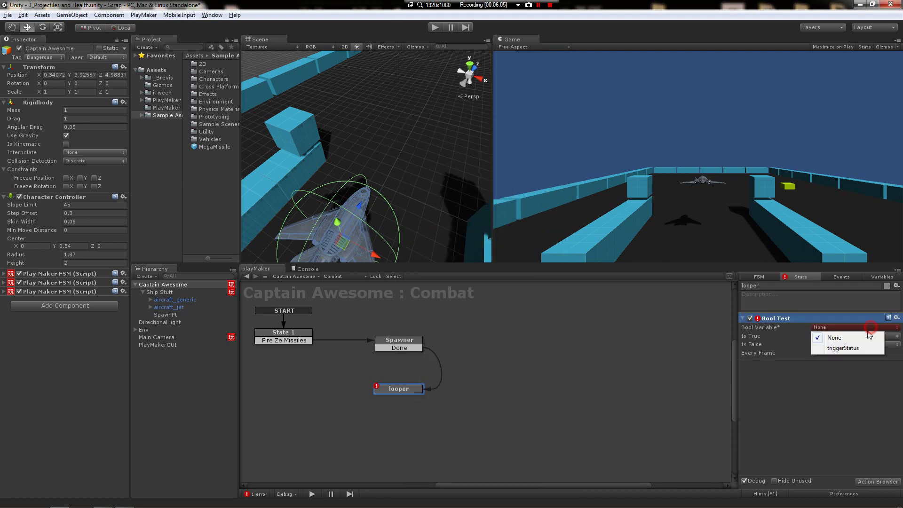
{"action": "left_click", "coordinate": [827, 352]}
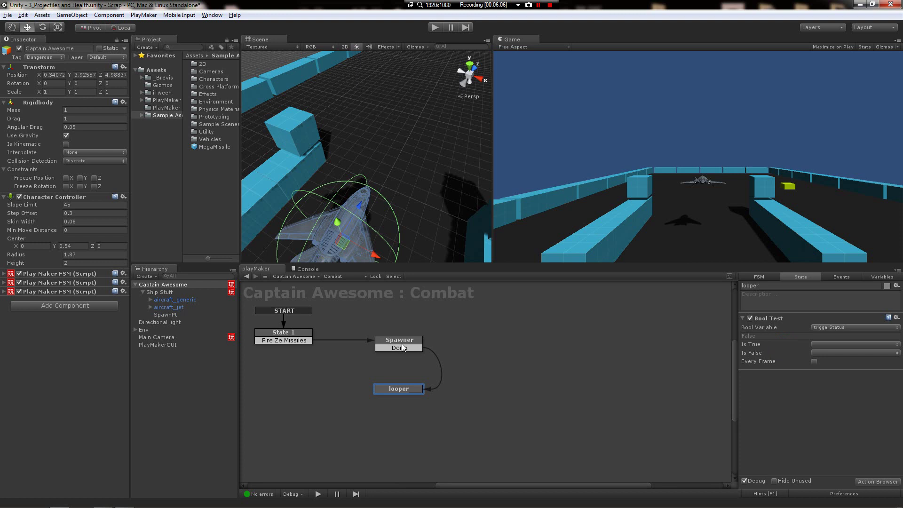
Set looper's Bool Test to send loop when true and Done when false.
{"action": "left_click", "coordinate": [849, 346]}
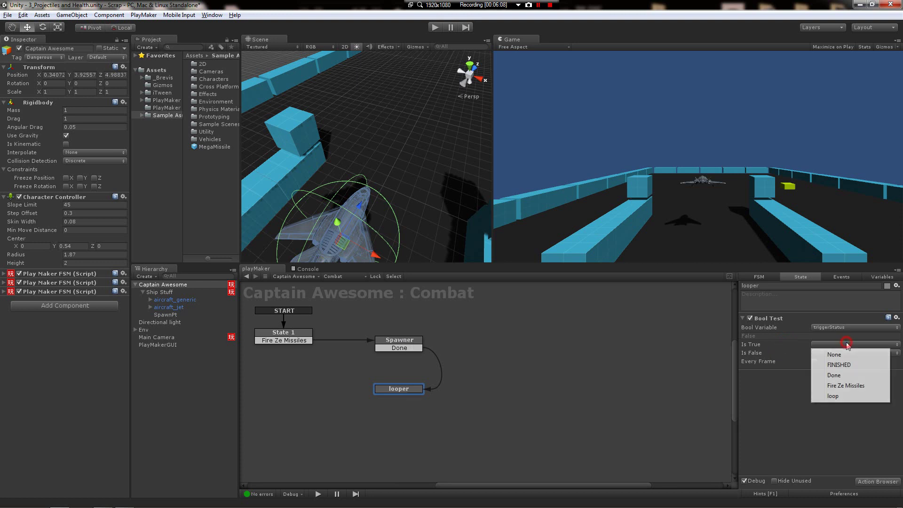
{"action": "left_click", "coordinate": [841, 397]}
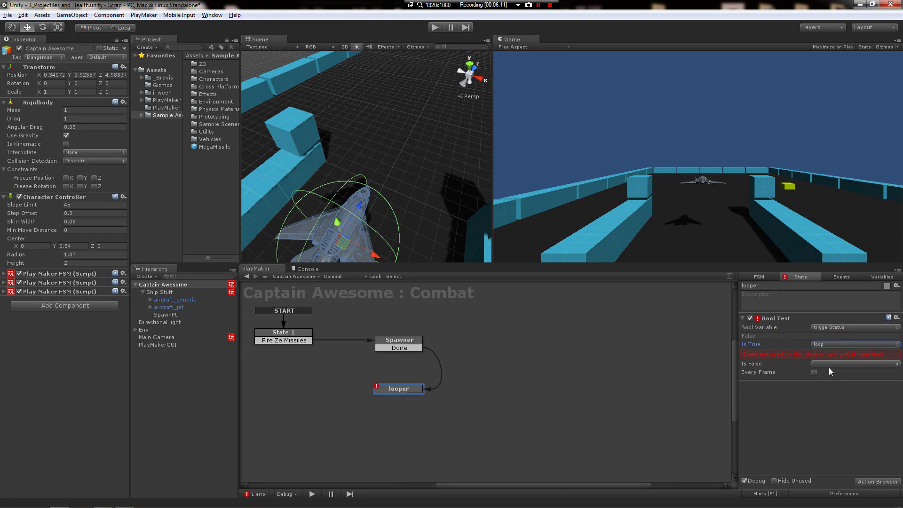
{"action": "left_click", "coordinate": [822, 364]}
{"action": "left_click", "coordinate": [835, 395]}
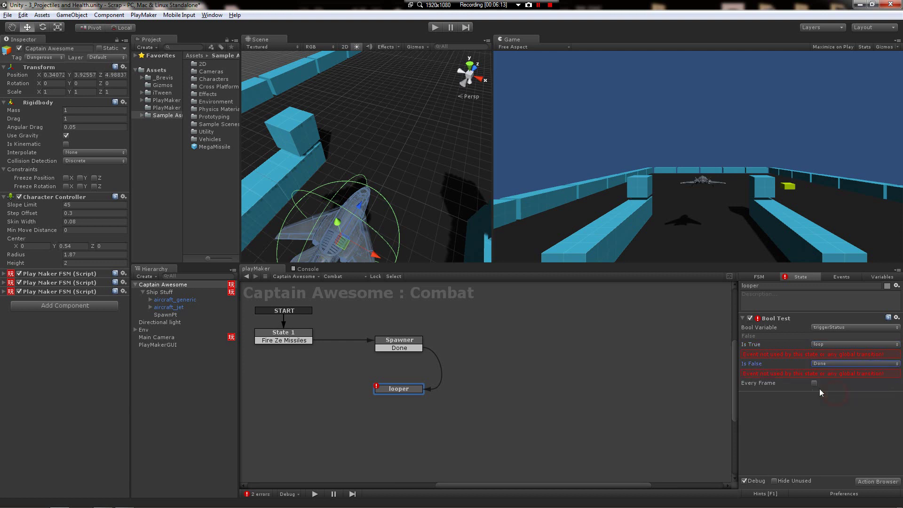
{"action": "left_click", "coordinate": [814, 384]}
Add a loop transition to the looper state.
{"action": "right_click", "coordinate": [387, 387]}
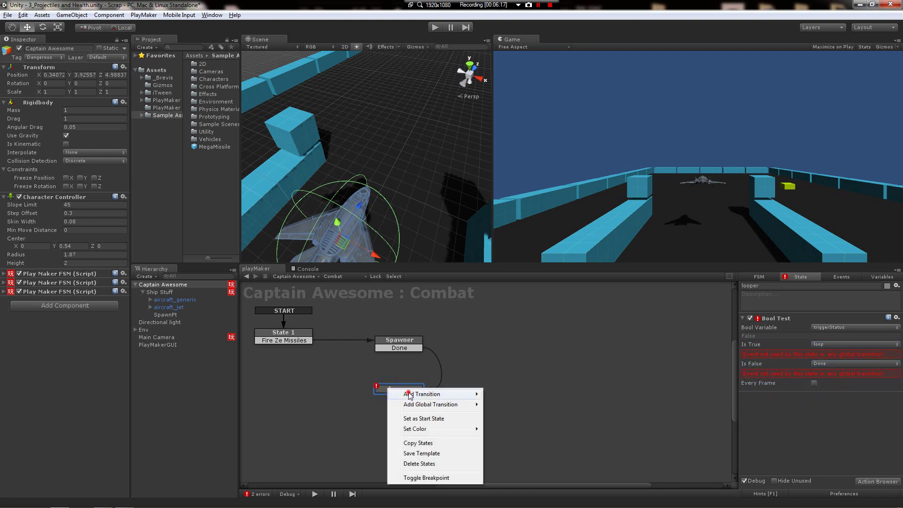
{"action": "mouse_move", "coordinate": [437, 394]}
{"action": "left_click", "coordinate": [503, 425]}
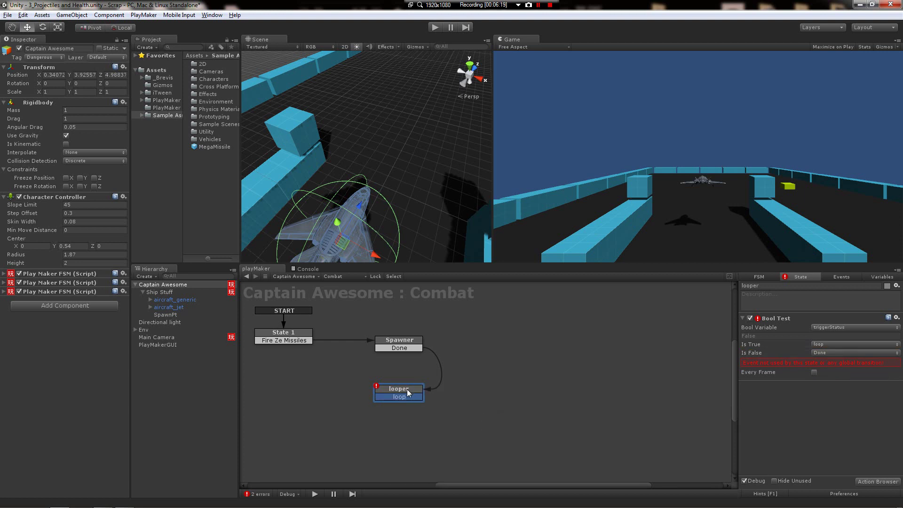
Add a Done transition to the looper state.
{"action": "right_click", "coordinate": [407, 389]}
{"action": "mouse_move", "coordinate": [477, 395]}
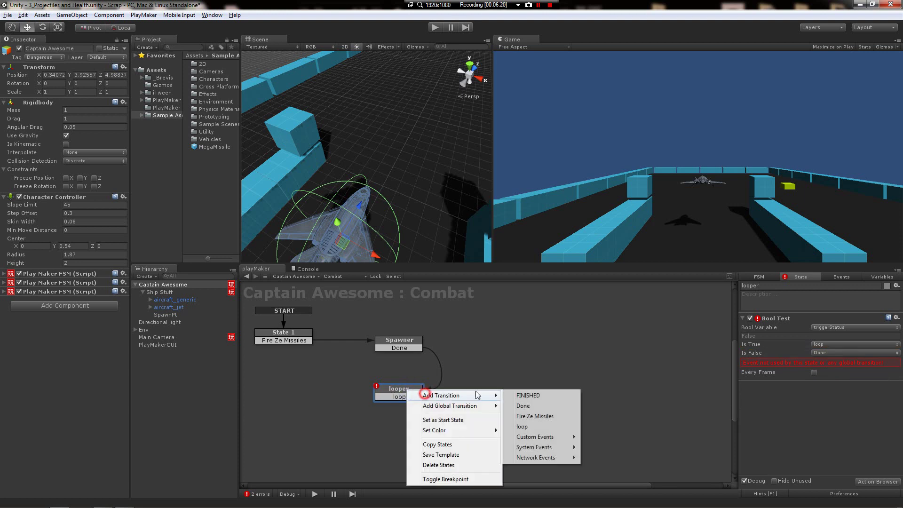
{"action": "left_click", "coordinate": [536, 405]}
Link looper's loop transition to the Spawner state and its Done transition to State 1.
{"action": "left_click_drag", "start_coordinate": [382, 403], "coordinate": [384, 346]}
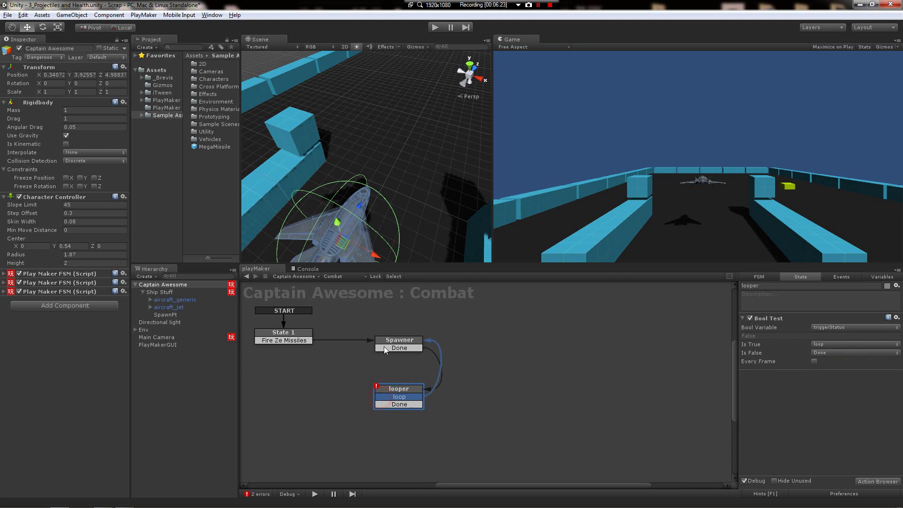
{"action": "left_click", "coordinate": [409, 393]}
{"action": "left_click_drag", "start_coordinate": [407, 393], "coordinate": [300, 339]}
Review the actions and transitions of State 1, Spawner and looper in the Combat FSM.
{"action": "left_click", "coordinate": [301, 339]}
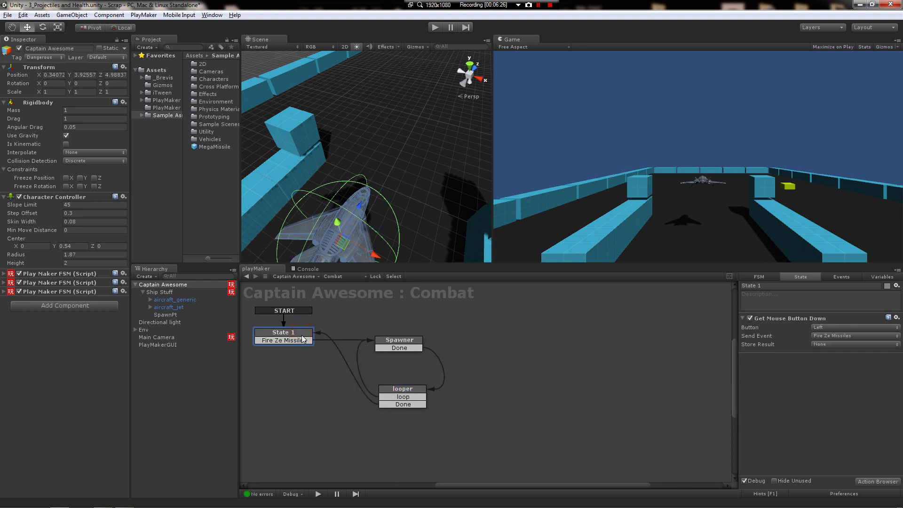
{"action": "left_click", "coordinate": [402, 391]}
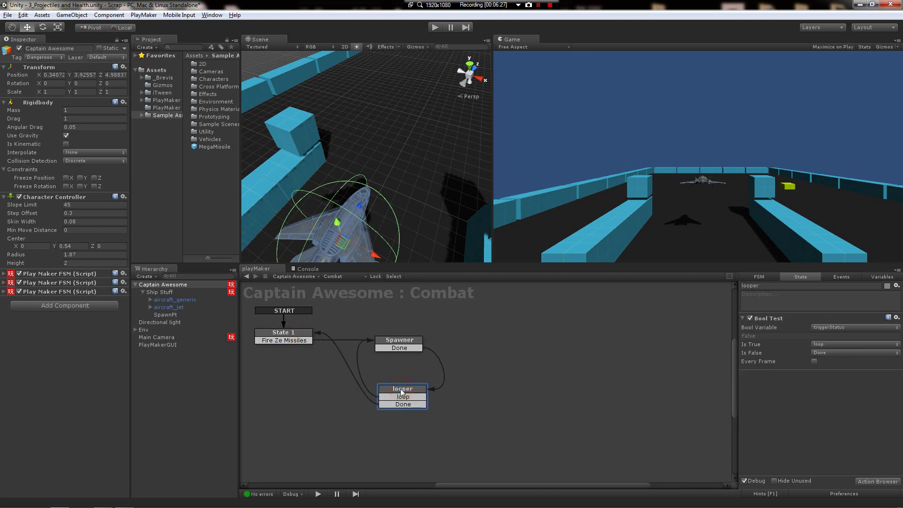
{"action": "left_click", "coordinate": [304, 334]}
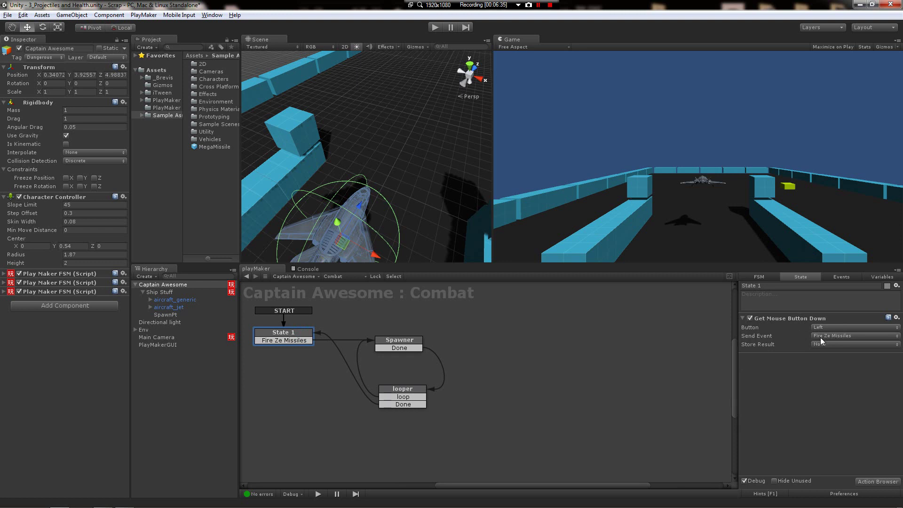
{"action": "left_click", "coordinate": [396, 342]}
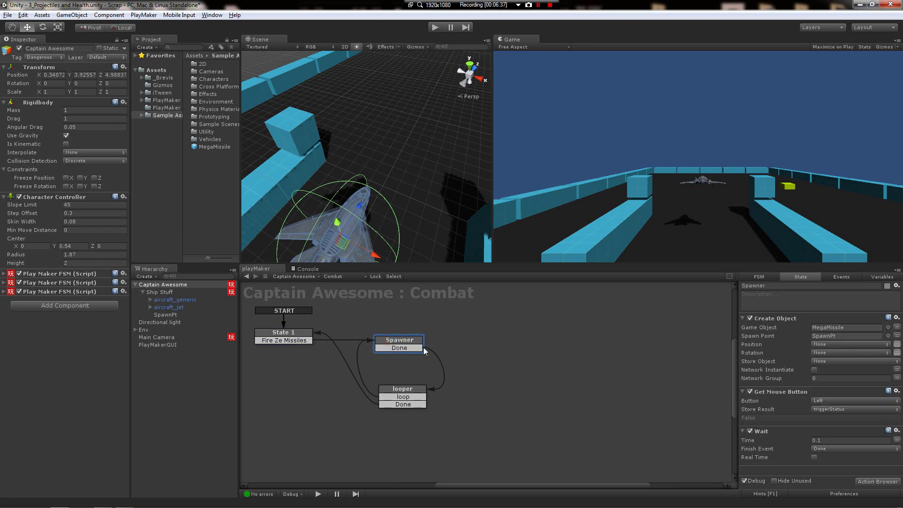
{"action": "left_click", "coordinate": [716, 326]}
{"action": "left_click", "coordinate": [733, 393]}
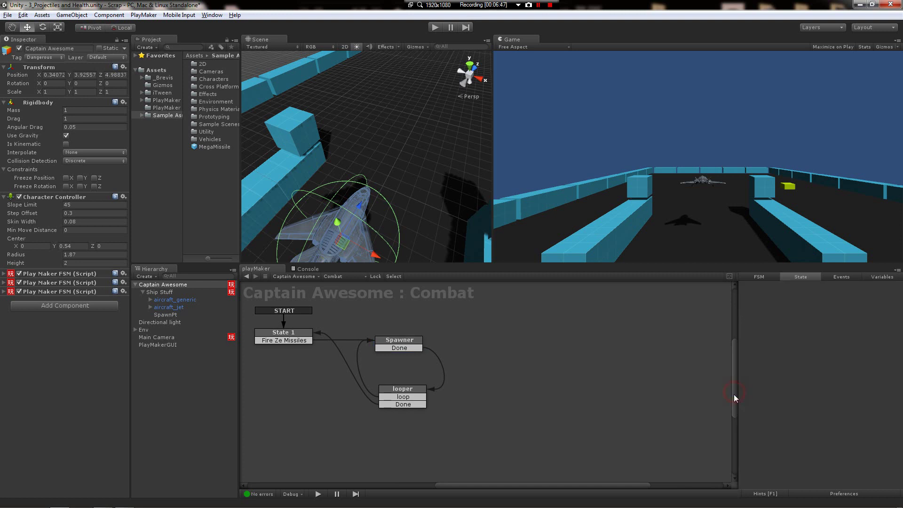
{"action": "left_click", "coordinate": [411, 347]}
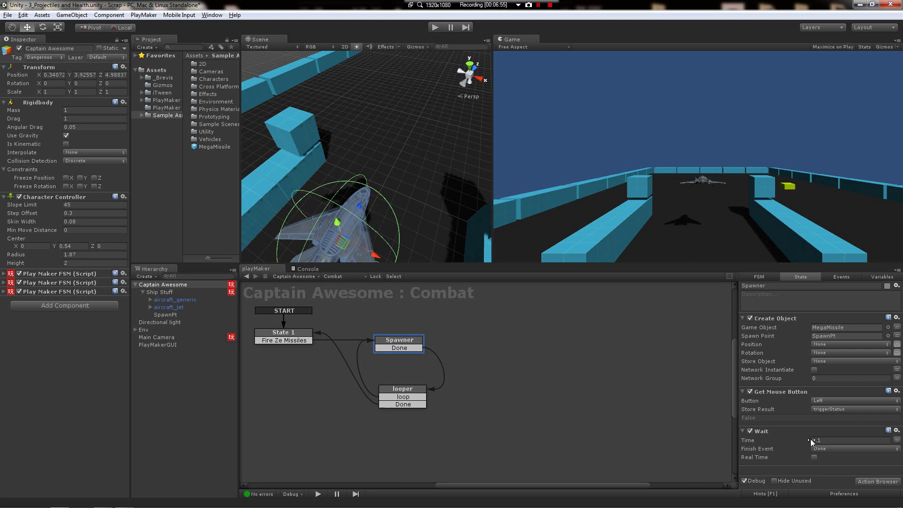
{"action": "left_click", "coordinate": [418, 389]}
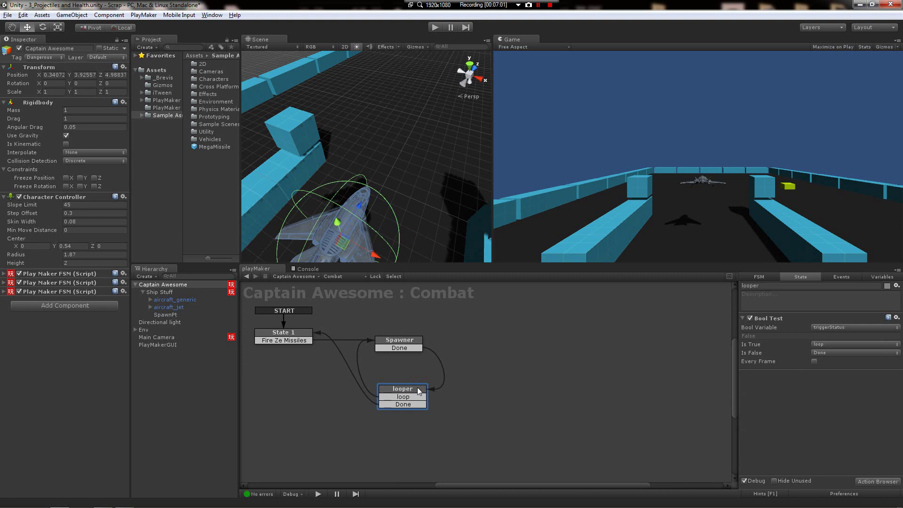
{"action": "left_click", "coordinate": [406, 341]}
{"action": "left_click", "coordinate": [272, 331]}
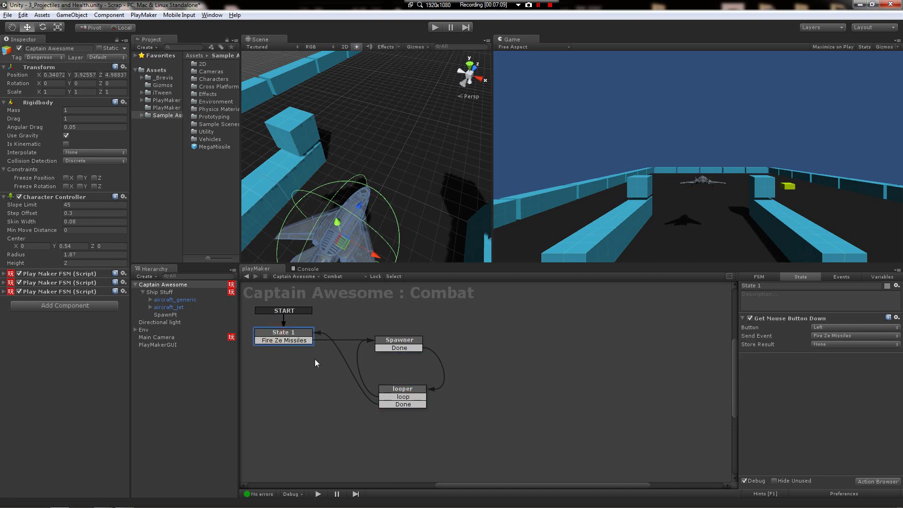
{"action": "middle_click_drag", "start_coordinate": [339, 320], "coordinate": [342, 327]}
{"action": "left_click", "coordinate": [371, 327]}
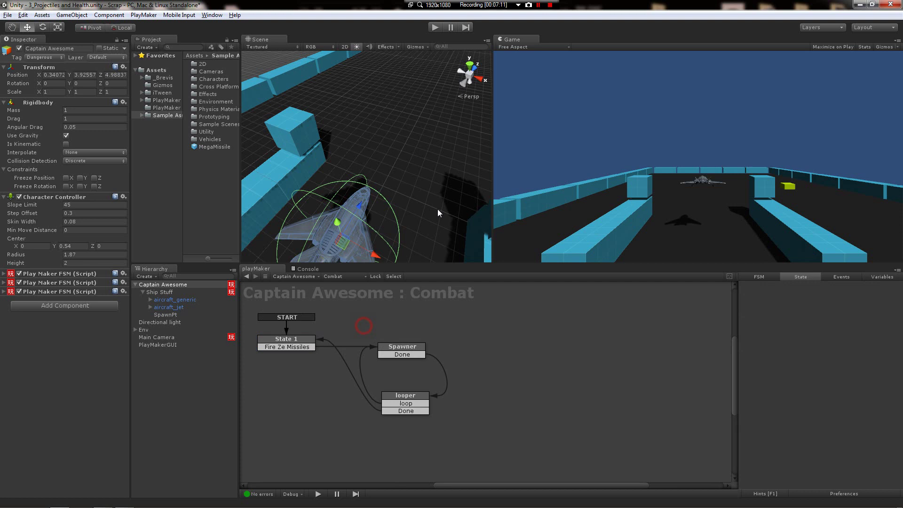
Run the game and test holding fire to launch missiles repeatedly, moving the ship around the arena.
{"action": "left_click", "coordinate": [433, 28]}
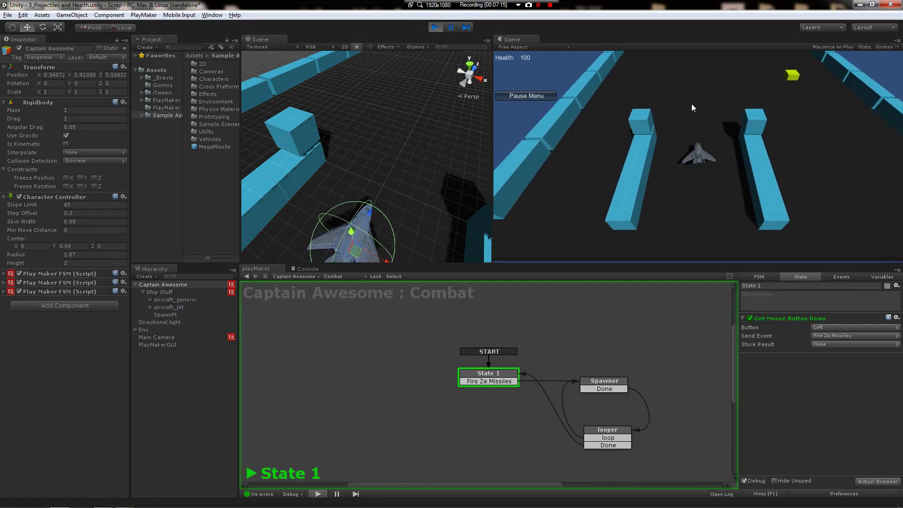
{"action": "mouse_move", "coordinate": [668, 98]}
{"action": "left_mouse_down"}
{"action": "mouse_move", "coordinate": [645, 91]}
{"action": "mouse_move", "coordinate": [726, 95]}
{"action": "mouse_move", "coordinate": [608, 120]}
{"action": "mouse_move", "coordinate": [607, 165]}
{"action": "mouse_move", "coordinate": [642, 115]}
{"action": "mouse_move", "coordinate": [651, 136]}
{"action": "mouse_move", "coordinate": [697, 113]}
{"action": "mouse_move", "coordinate": [643, 139]}
{"action": "mouse_move", "coordinate": [729, 122]}
{"action": "mouse_move", "coordinate": [735, 138]}
{"action": "mouse_move", "coordinate": [639, 160]}
{"action": "mouse_move", "coordinate": [789, 186]}
{"action": "mouse_move", "coordinate": [697, 136]}
{"action": "mouse_move", "coordinate": [629, 156]}
{"action": "mouse_move", "coordinate": [615, 178]}
{"action": "mouse_move", "coordinate": [672, 171]}
{"action": "mouse_move", "coordinate": [625, 112]}
{"action": "mouse_move", "coordinate": [583, 167]}
{"action": "mouse_move", "coordinate": [780, 145]}
{"action": "left_mouse_up"}
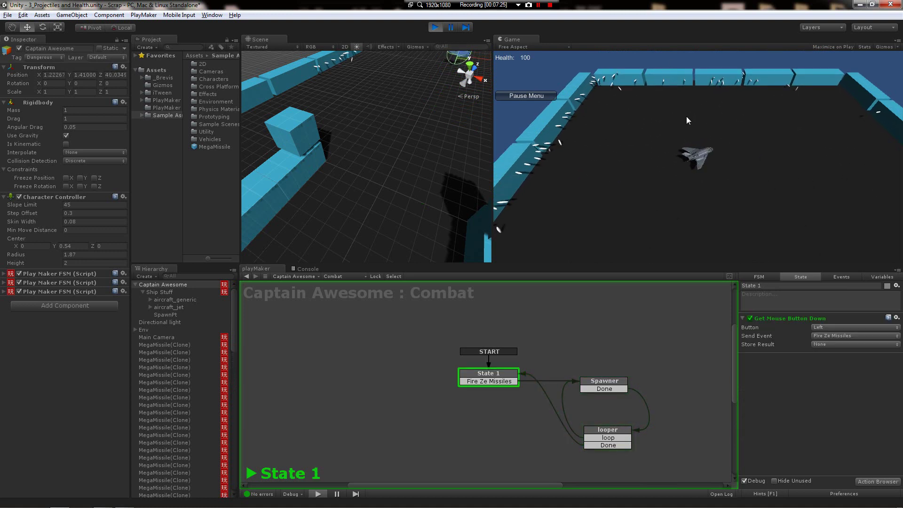
{"action": "left_click", "coordinate": [710, 115]}
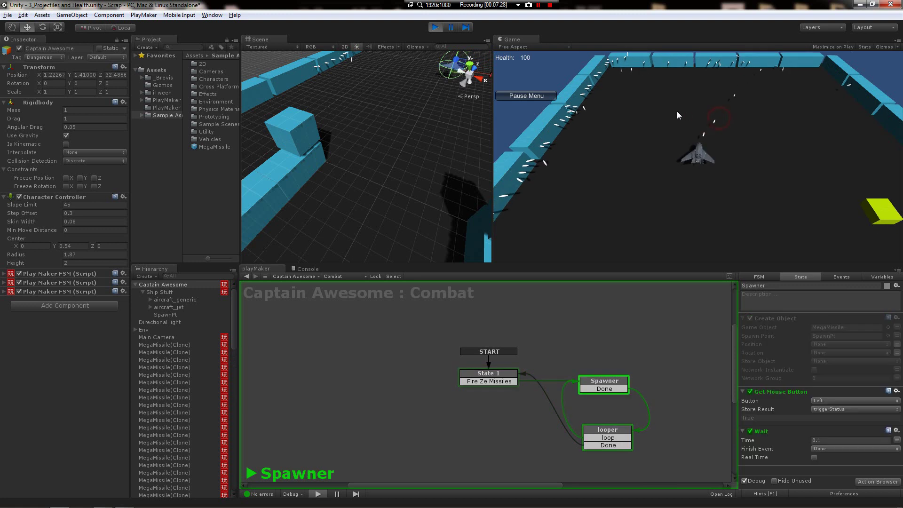
{"action": "mouse_move", "coordinate": [667, 107]}
{"action": "left_mouse_down"}
{"action": "mouse_move", "coordinate": [716, 108]}
{"action": "mouse_move", "coordinate": [695, 108]}
{"action": "mouse_move", "coordinate": [718, 114]}
{"action": "mouse_move", "coordinate": [710, 109]}
{"action": "mouse_move", "coordinate": [696, 125]}
{"action": "left_mouse_up"}
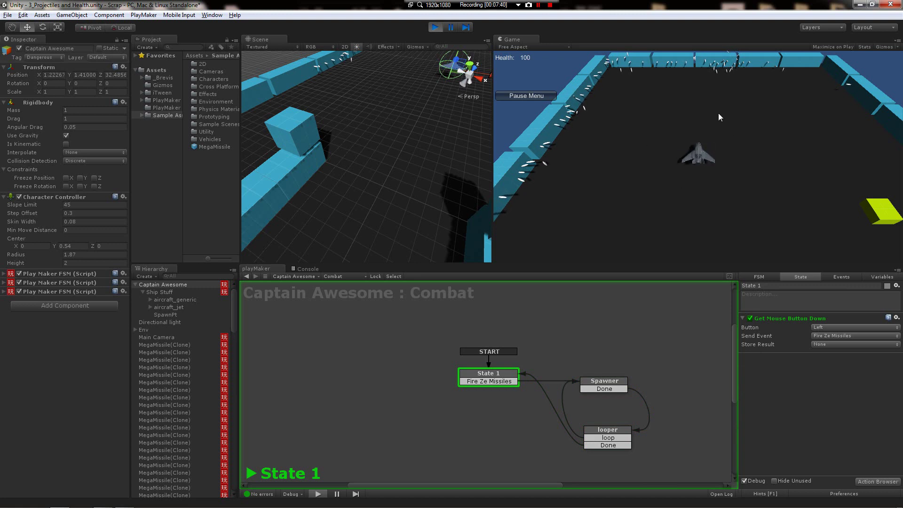
{"action": "key", "text": "s"}
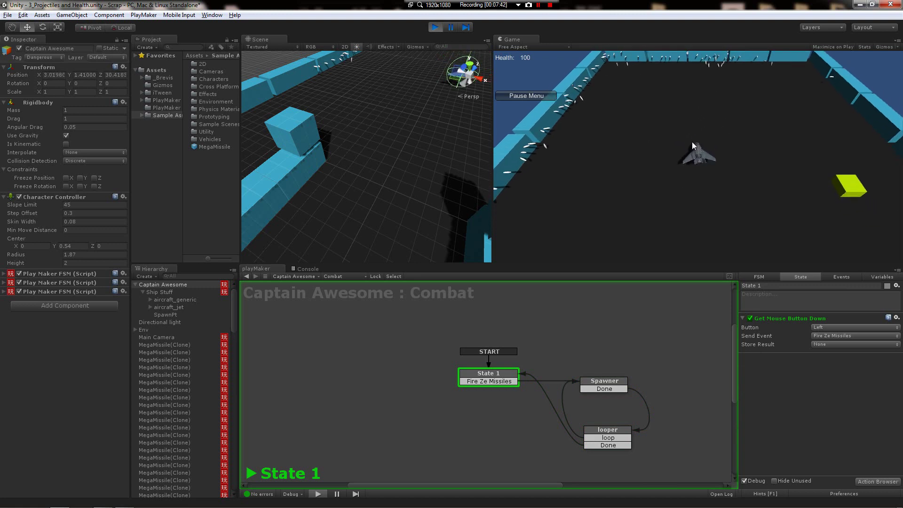
{"action": "key", "text": "s"}
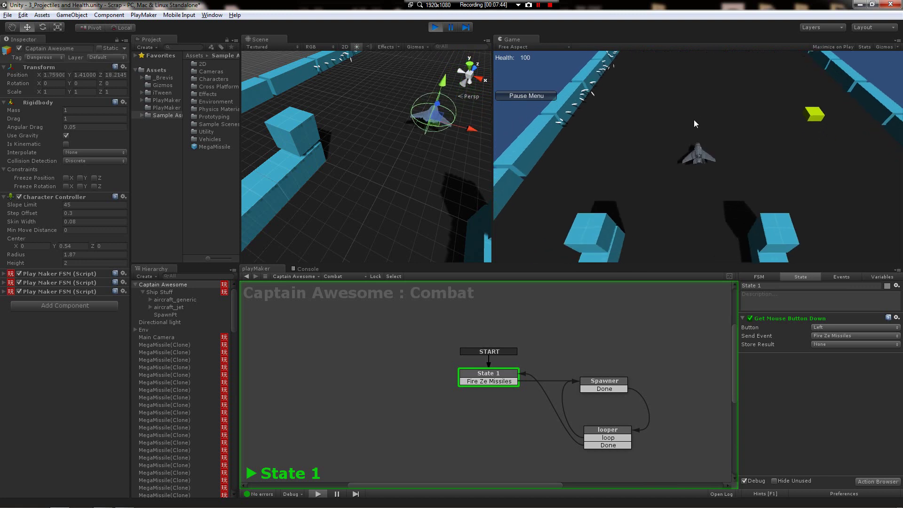
{"action": "key", "text": "s"}
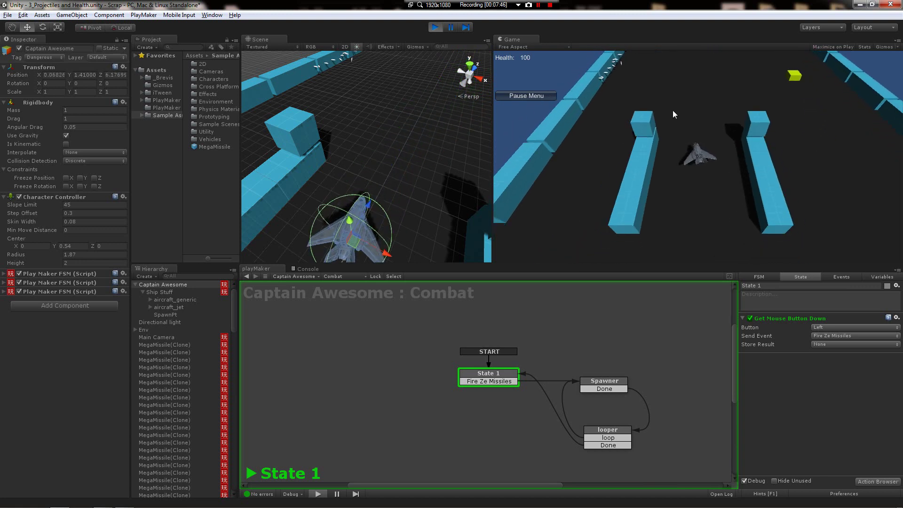